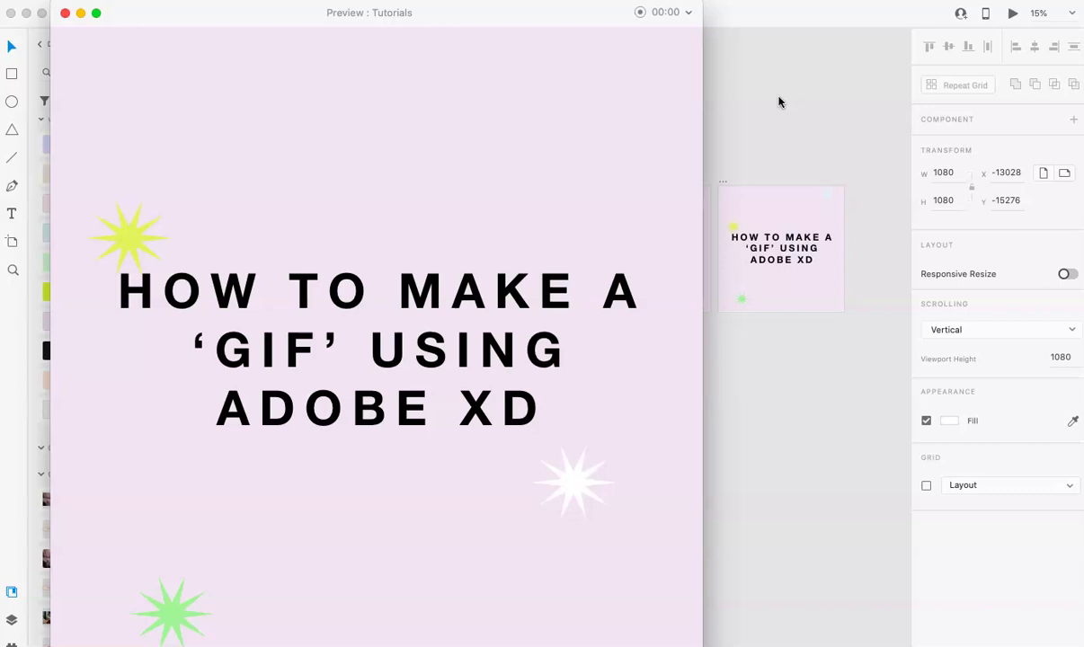
- Close the animated title preview to get back to the four pink post artboards
left_click(345, 376)
left_click(64, 12)
left_click(286, 170)
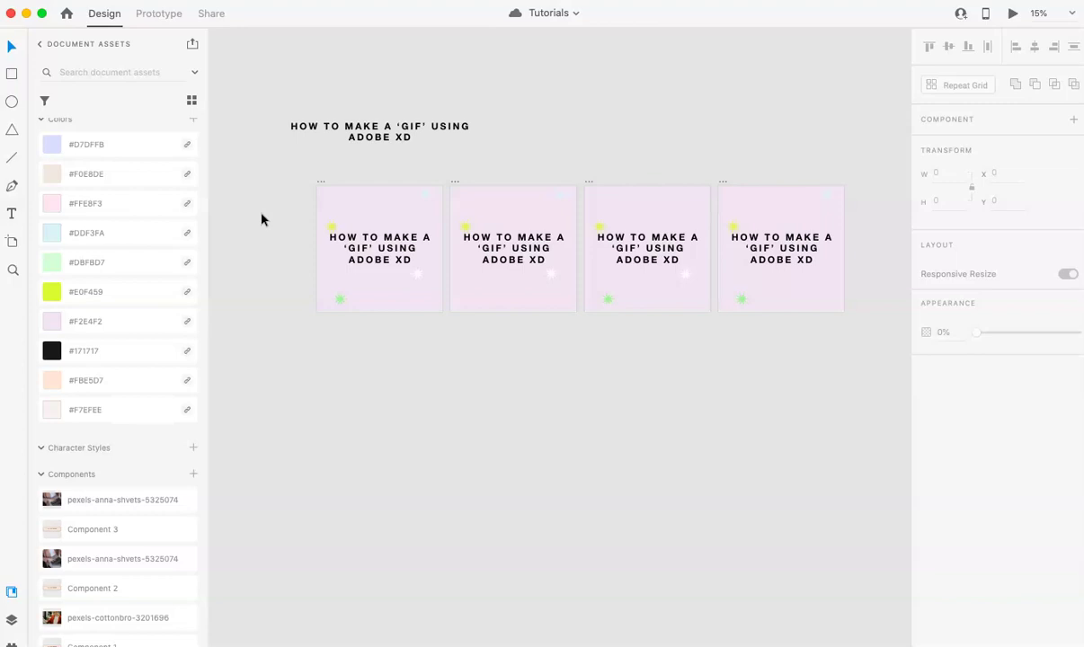
- Duplicate Instagram Post – 1 into a new Post 9 artboard placed below it
key("super+equal")
scroll(261, 220, "up", 2)
scroll(262, 219, "left", 3)
scroll(261, 219, "down", 2)
double_click(310, 53)
left_click(290, 347)
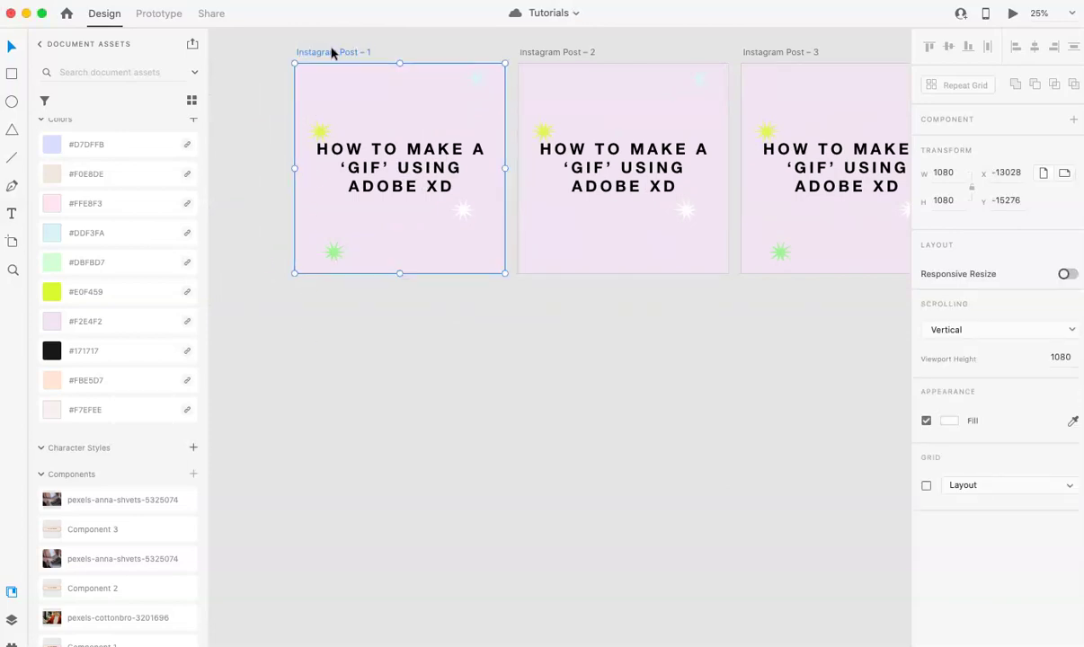
left_click(331, 50)
left_click_drag(333, 51, 329, 320)
left_click(283, 339)
- Delete the yellow and faint top-right stars, and fill Post 9 with pink #FFE8F3
scroll(283, 339, "down", 2)
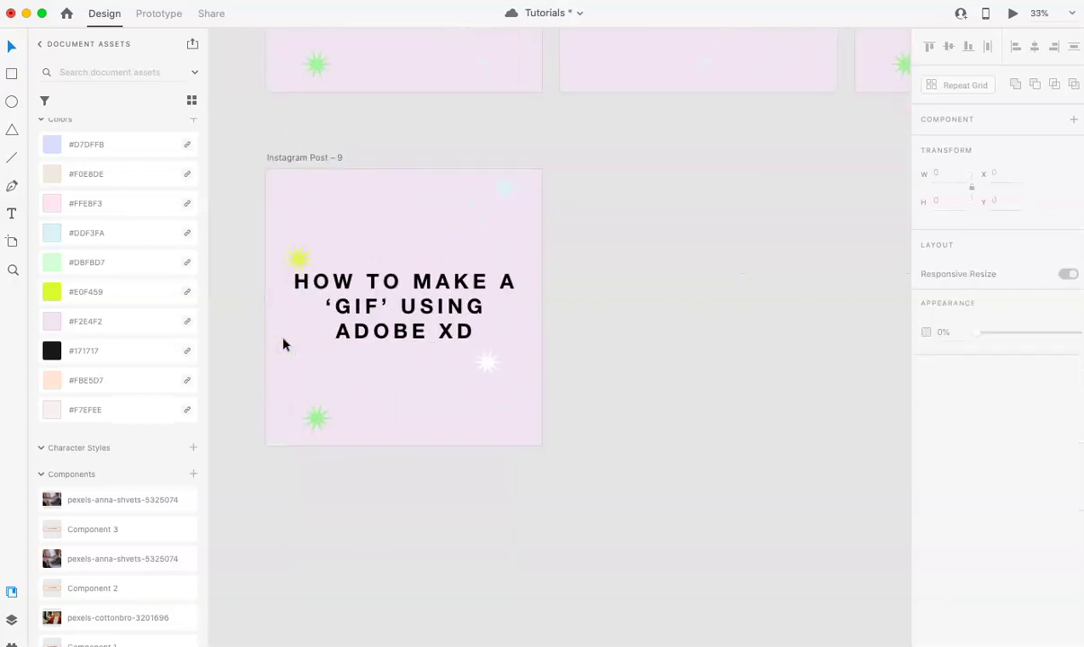
left_click(313, 278)
left_click(521, 204, "shift")
key("Delete")
left_click(511, 198)
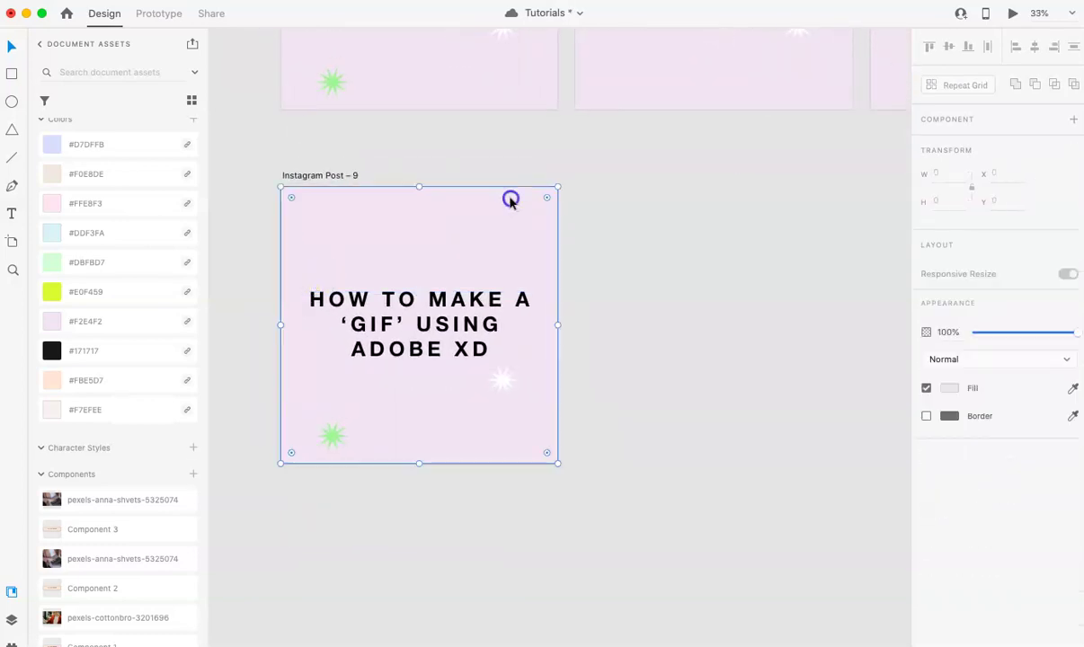
left_click(89, 204)
- Copy the green star to the top-left, set five points, and colour it light blue #DDF3FA
left_click_drag(332, 436, 334, 429)
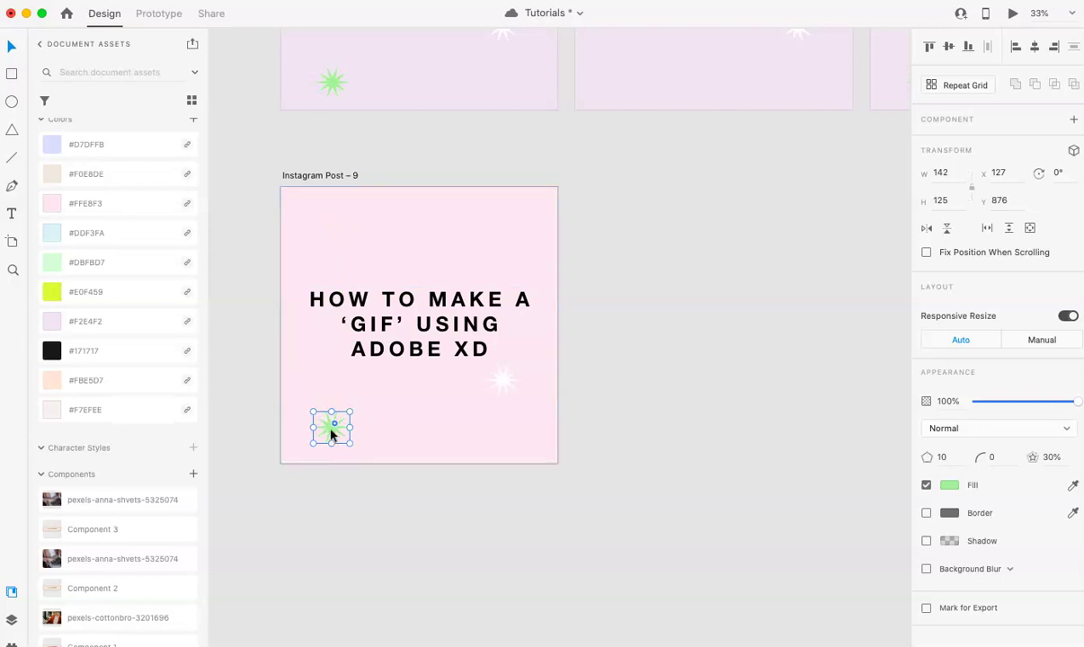
left_click_drag(332, 428, 370, 253)
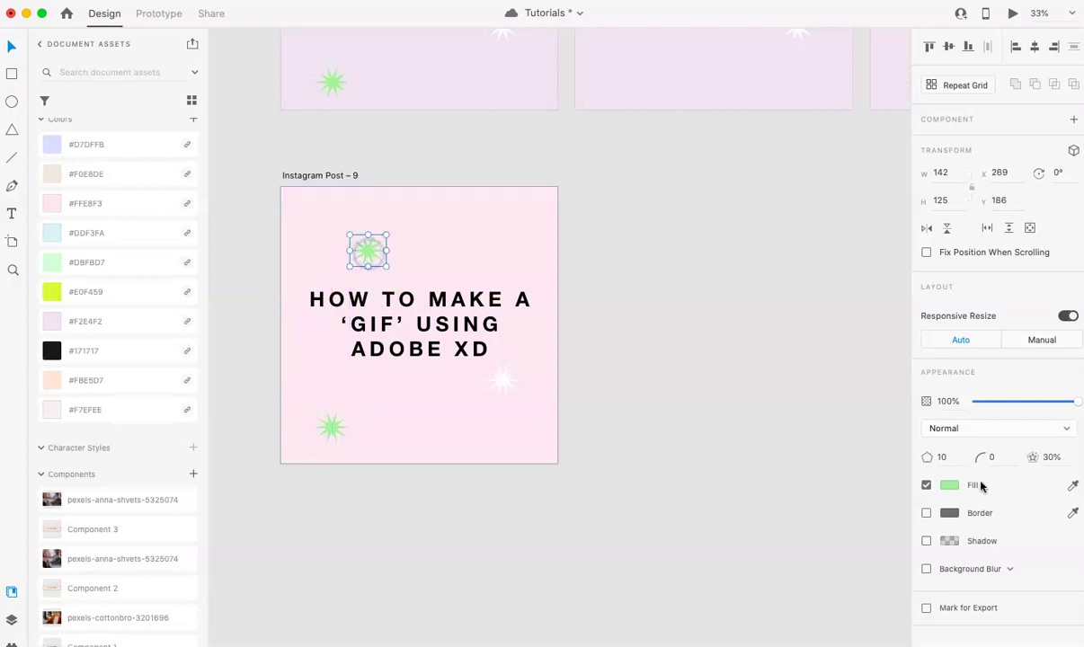
left_click(947, 458)
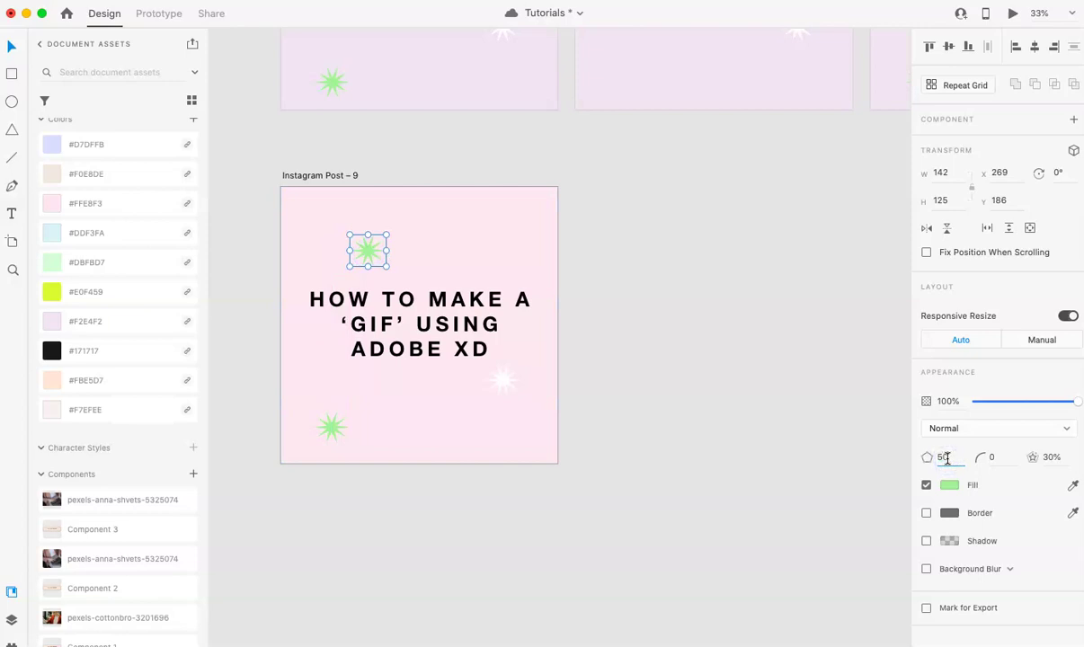
type("5")
key("Return")
left_click_drag(939, 455, 942, 460)
left_click(90, 235)
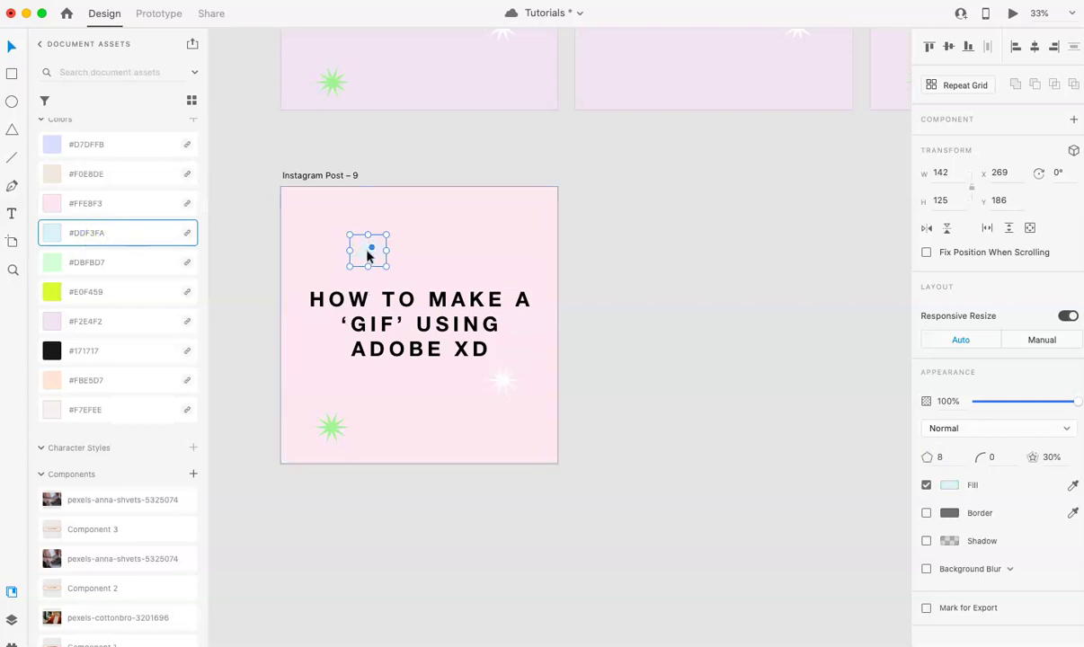
- Copy the blue star to the top-right corner and recolour it peach #FBE5D7
left_click_drag(381, 257, 511, 203)
left_click(86, 321)
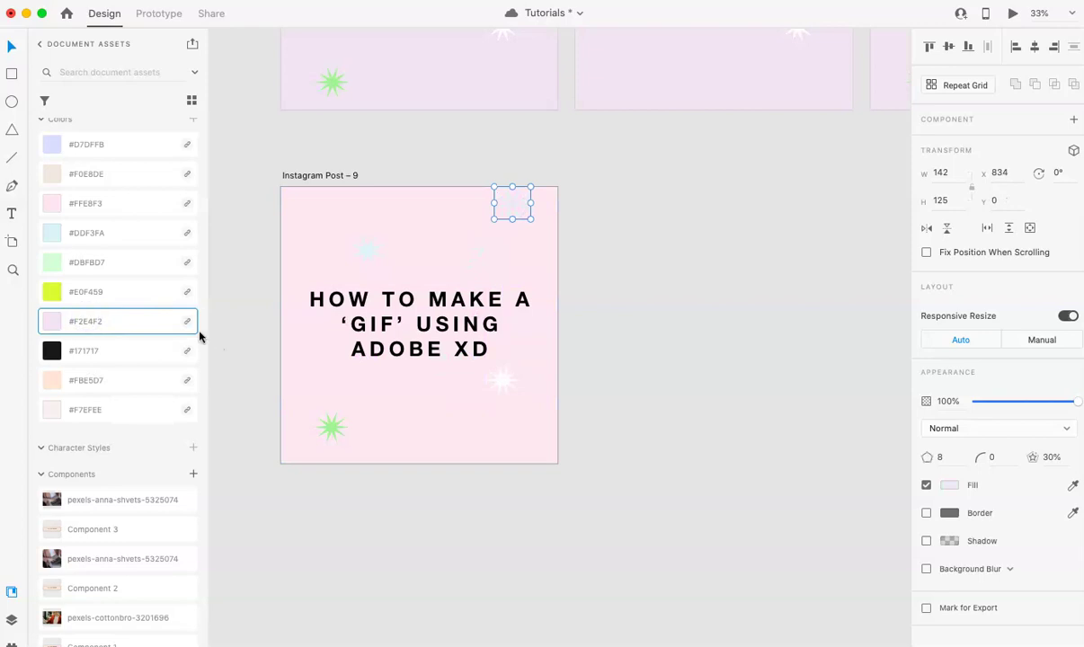
left_click(109, 384)
left_click(242, 301)
left_click(412, 326)
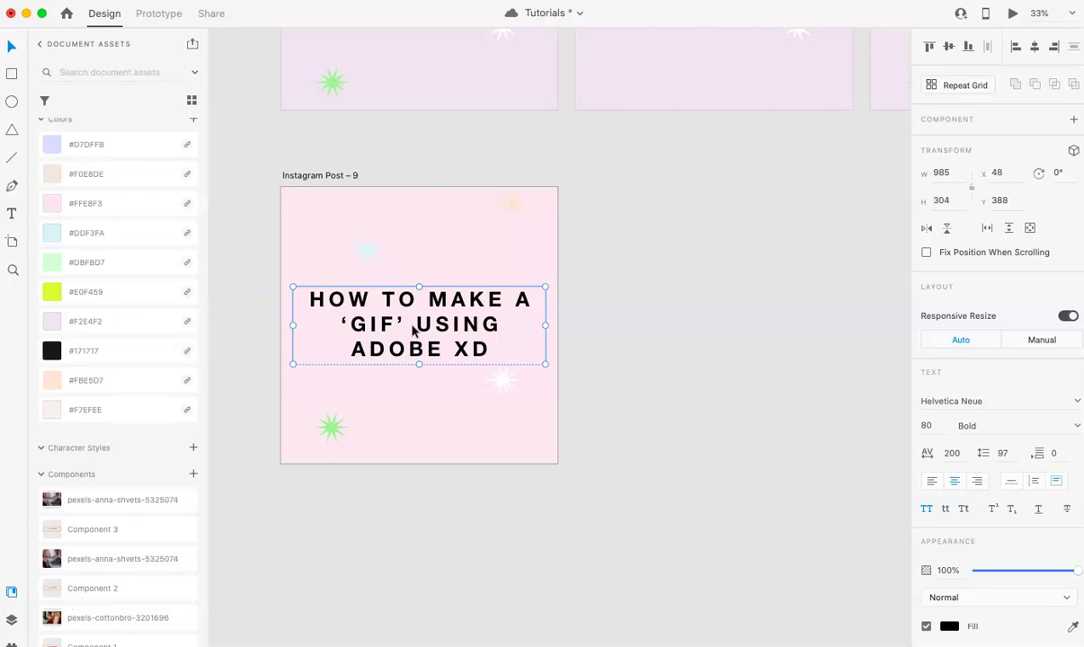
- Duplicate Post 9 with Cmd+D into Posts 10, 11 and 12, deleting the extra Post 13
left_click(448, 137)
key("super+minus")
scroll(339, 286, "right", 2)
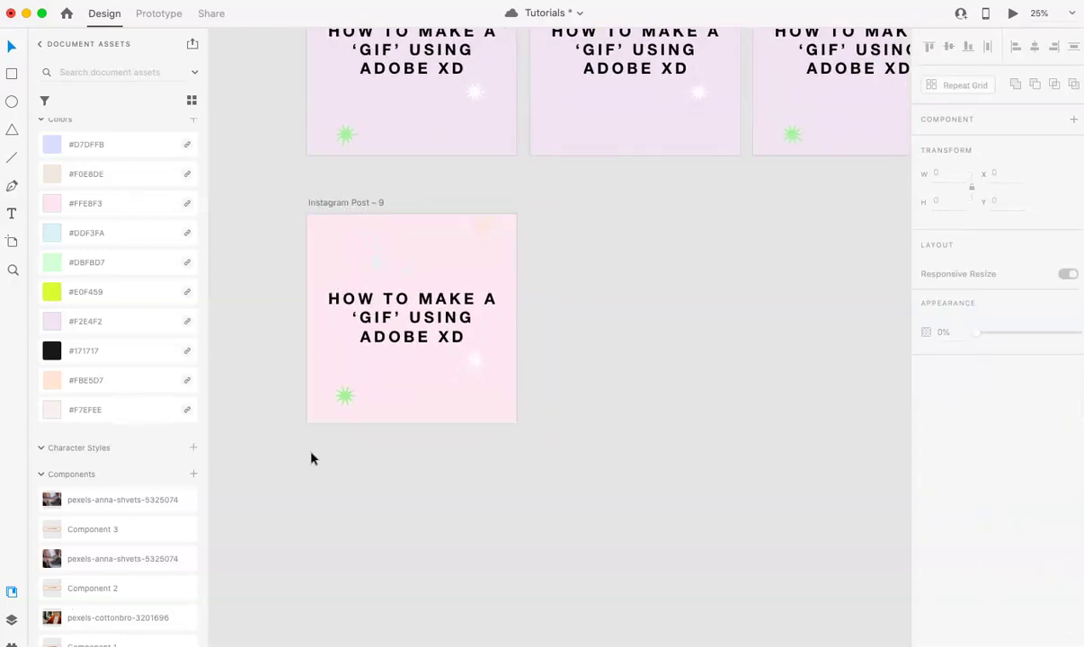
scroll(310, 457, "right", 3)
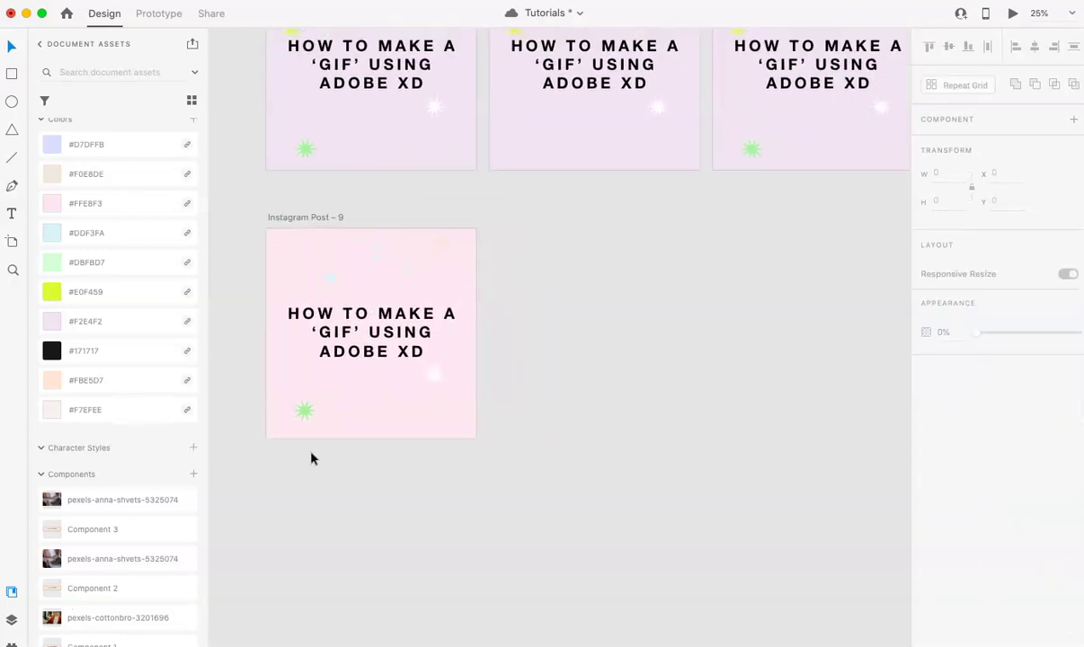
left_click(283, 217)
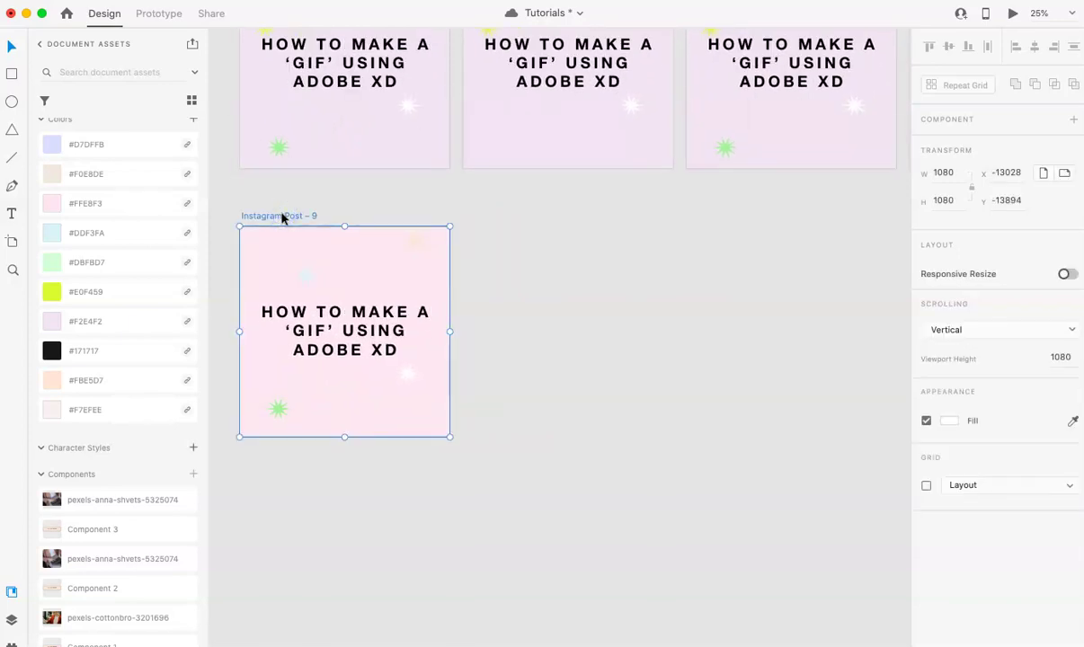
key("super+d")
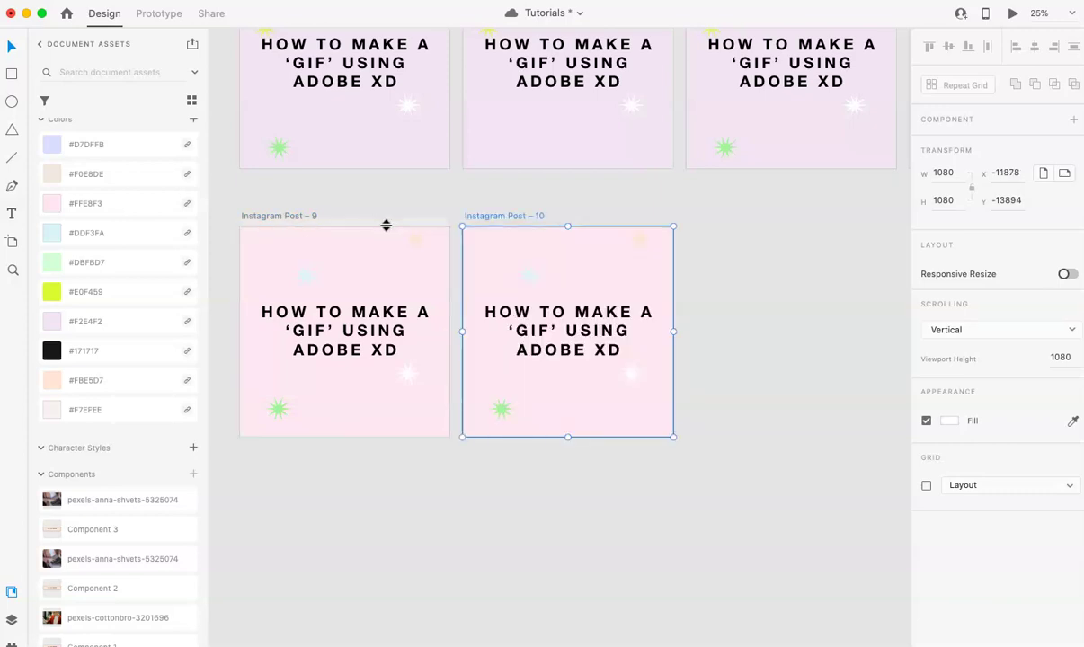
scroll(404, 224, "right", 2)
key("super+d")
key("super+d")
scroll(402, 226, "right", 6)
scroll(402, 227, "right", 1)
key("super+d")
key("Delete")
scroll(401, 226, "left", 3)
scroll(402, 226, "left", 4)
scroll(402, 227, "down", 1)
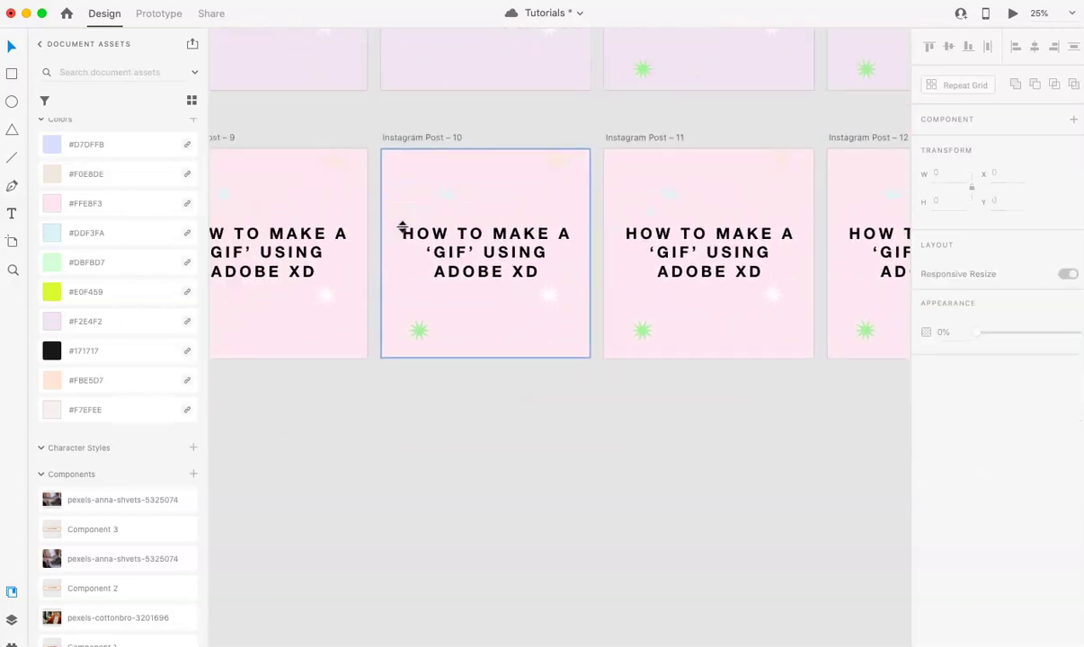
- Set opacity to 0% on Post 10's blue star, Post 11's green star and Post 12's sparkle
left_click(494, 219)
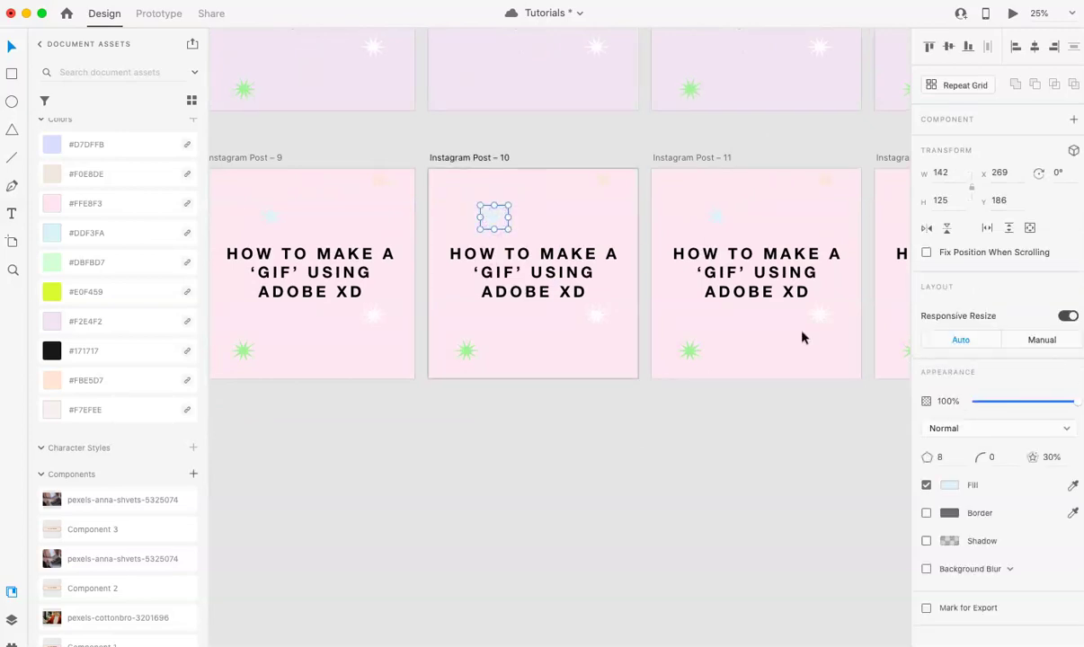
left_click_drag(1077, 402, 954, 412)
scroll(710, 396, "right", 3)
left_click(583, 346)
left_click_drag(1079, 404, 951, 412)
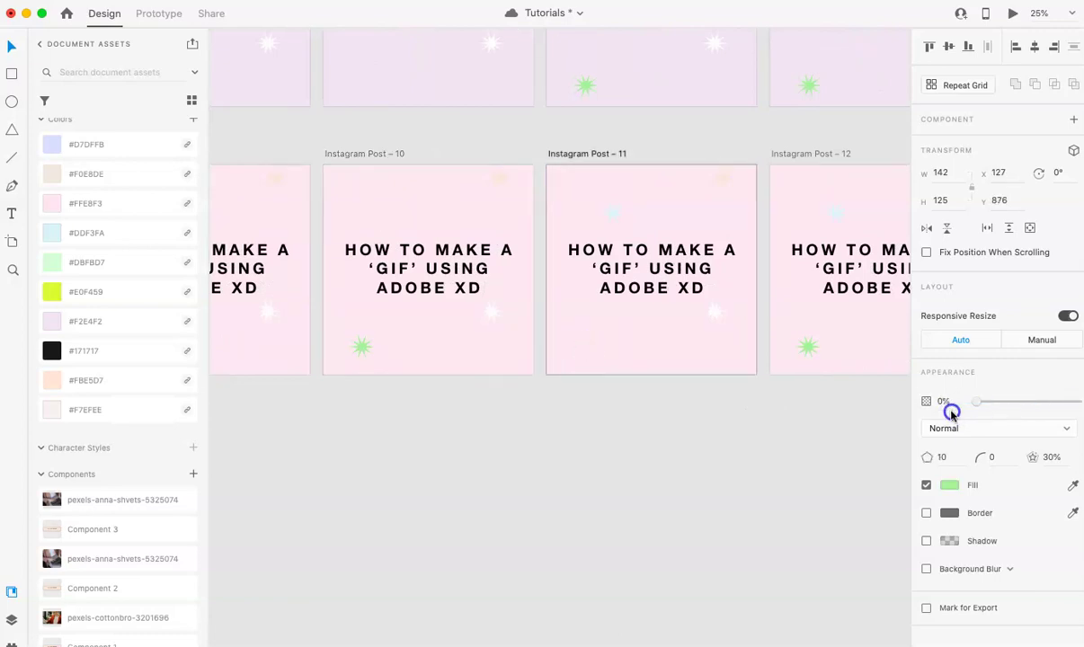
scroll(751, 442, "right", 3)
left_click(745, 441)
scroll(745, 441, "right", 1)
left_click(802, 314)
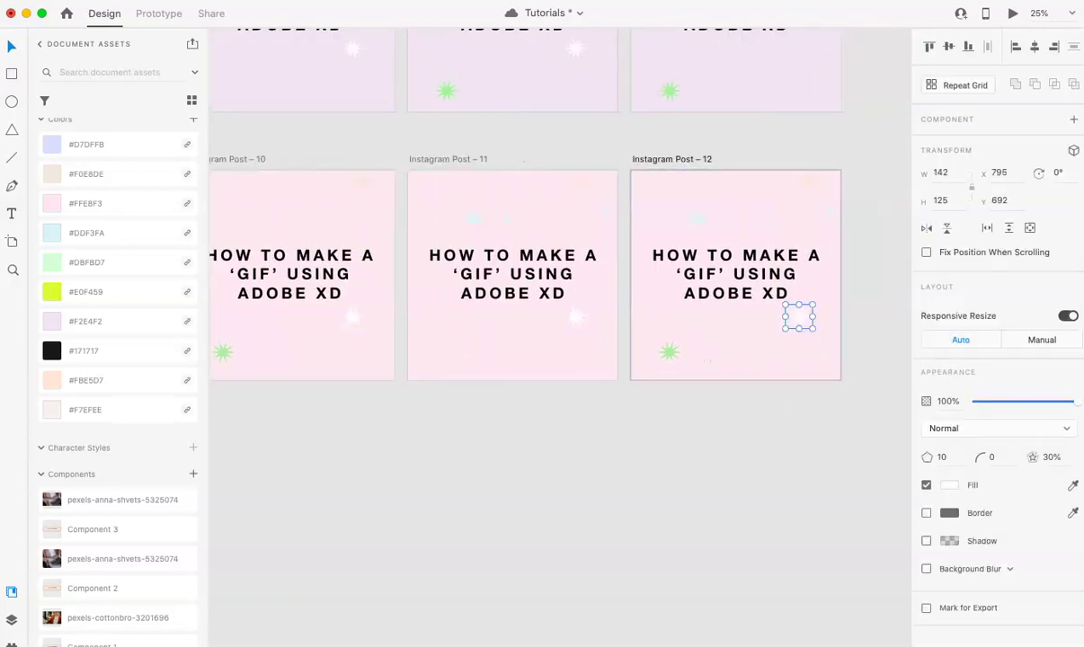
left_click_drag(1080, 404, 879, 404)
scroll(704, 463, "left", 7)
left_click(704, 463)
- Colour the headings of Posts 10 and 12 yellow #E0F459, undoing the change on Post 11
left_click(757, 308)
left_click(118, 292)
left_click(425, 465)
scroll(426, 466, "right", 5)
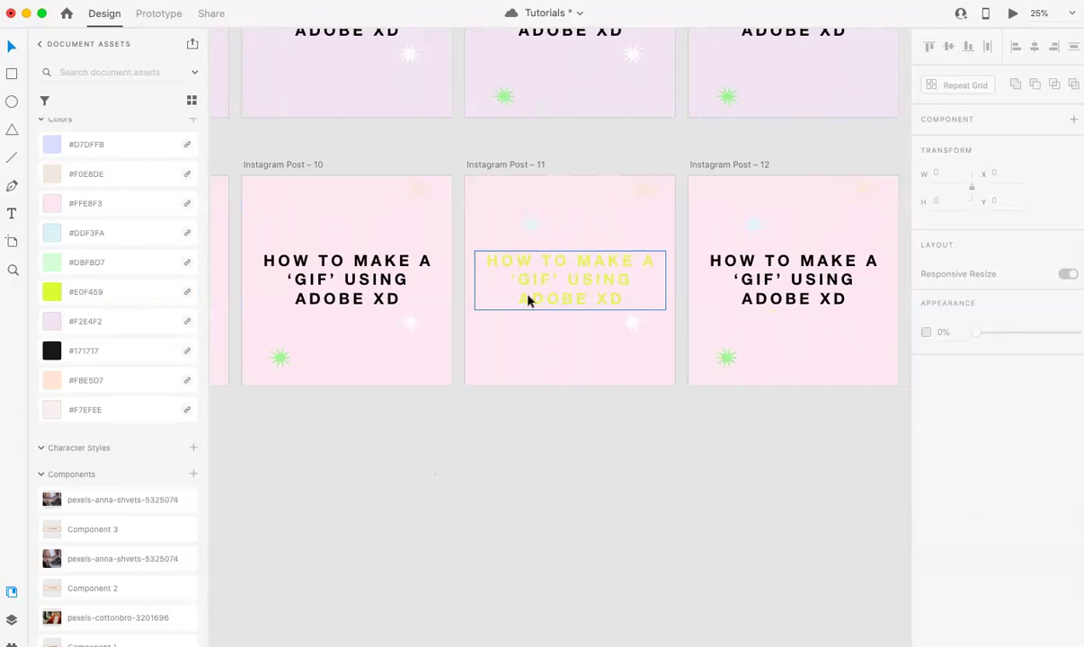
key("ctrl+z")
left_click(379, 287)
left_click(134, 291)
left_click(793, 298)
left_click(131, 291)
left_click(397, 463)
key("super+minus")
scroll(397, 463, "left", 3)
scroll(396, 463, "up", 1)
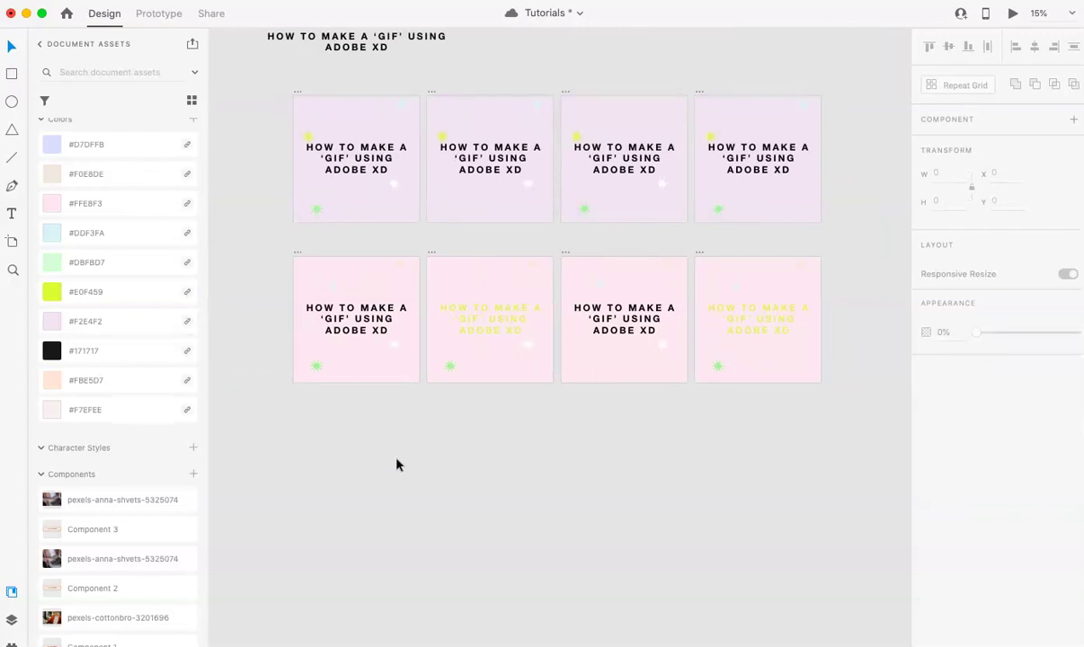
- In Prototype mode, link Post 9 to Post 10 on a Time trigger, 0.4 s delay, Auto-Animate
left_click(297, 253)
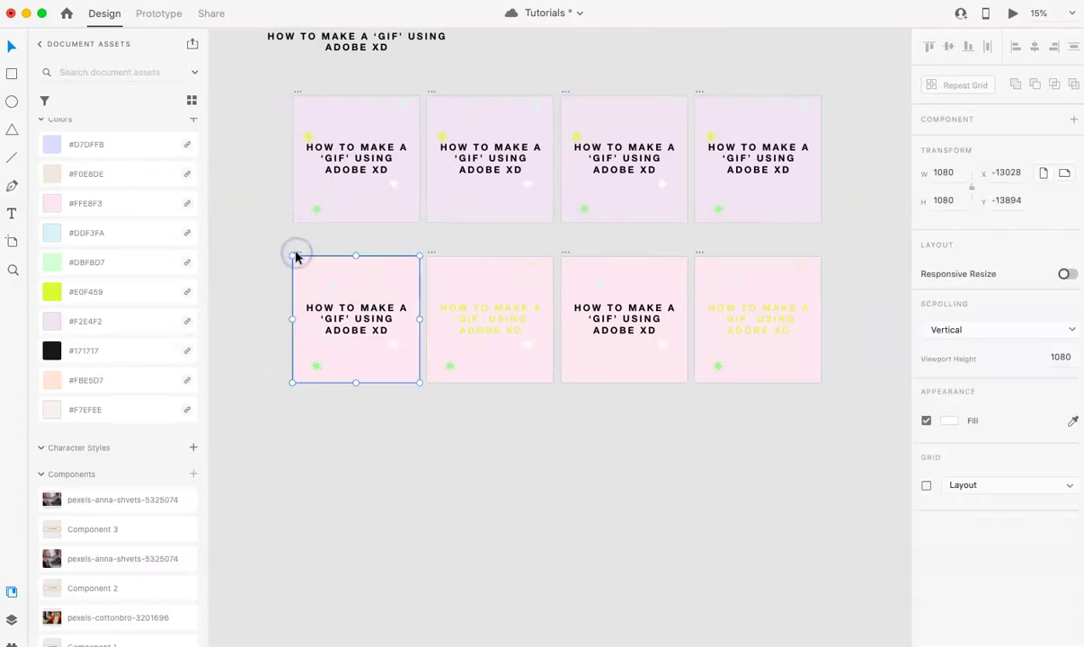
key("super+plus")
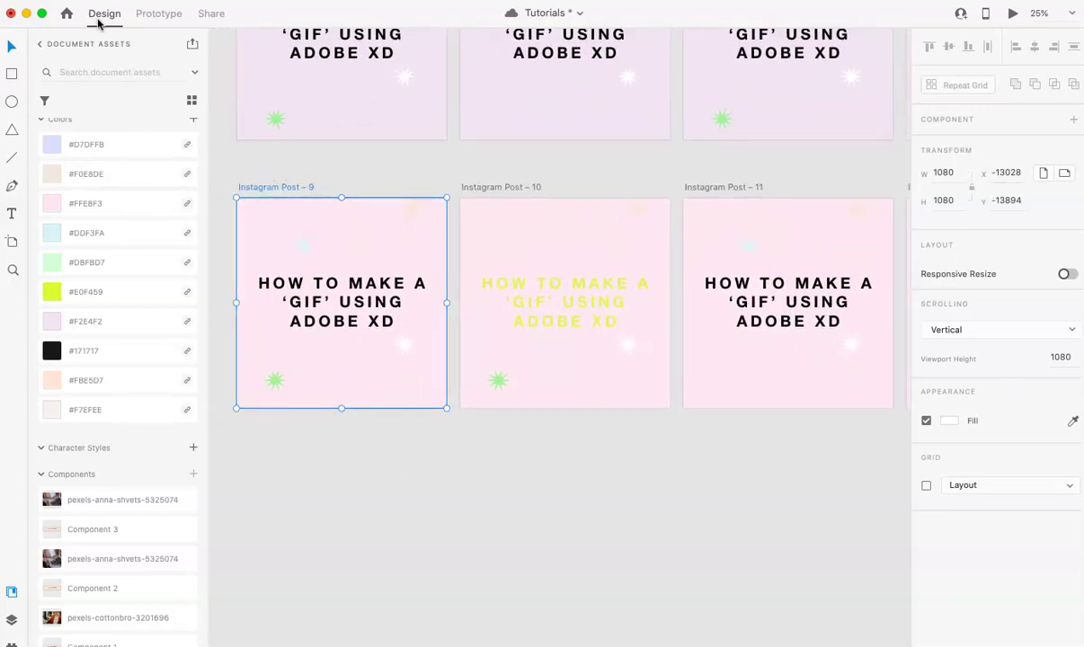
left_click(155, 12)
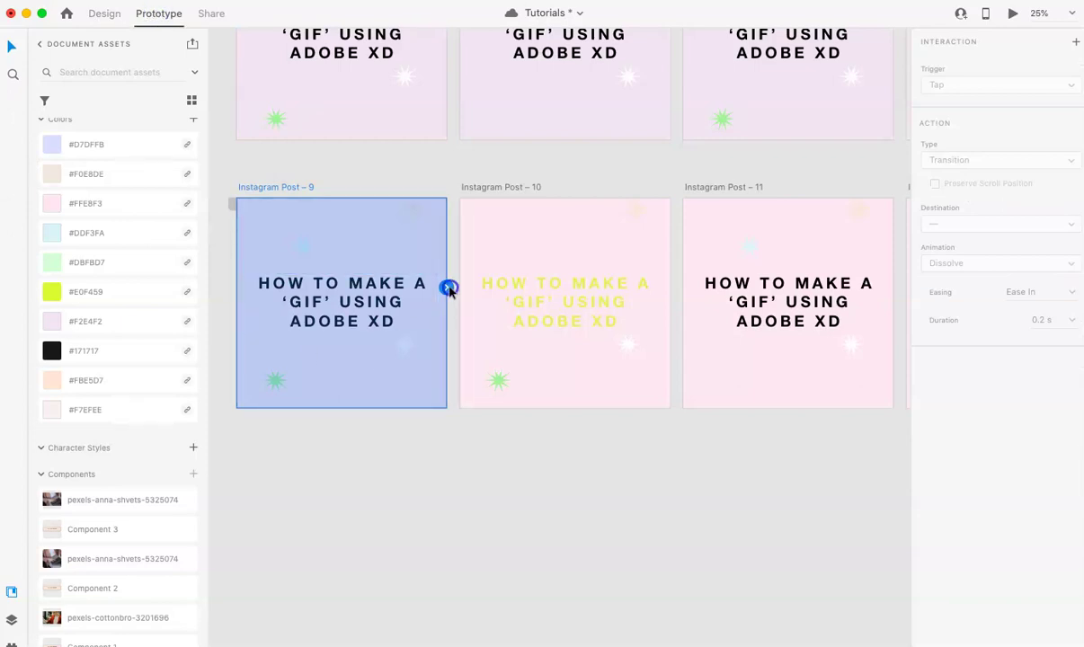
left_click_drag(449, 289, 472, 289)
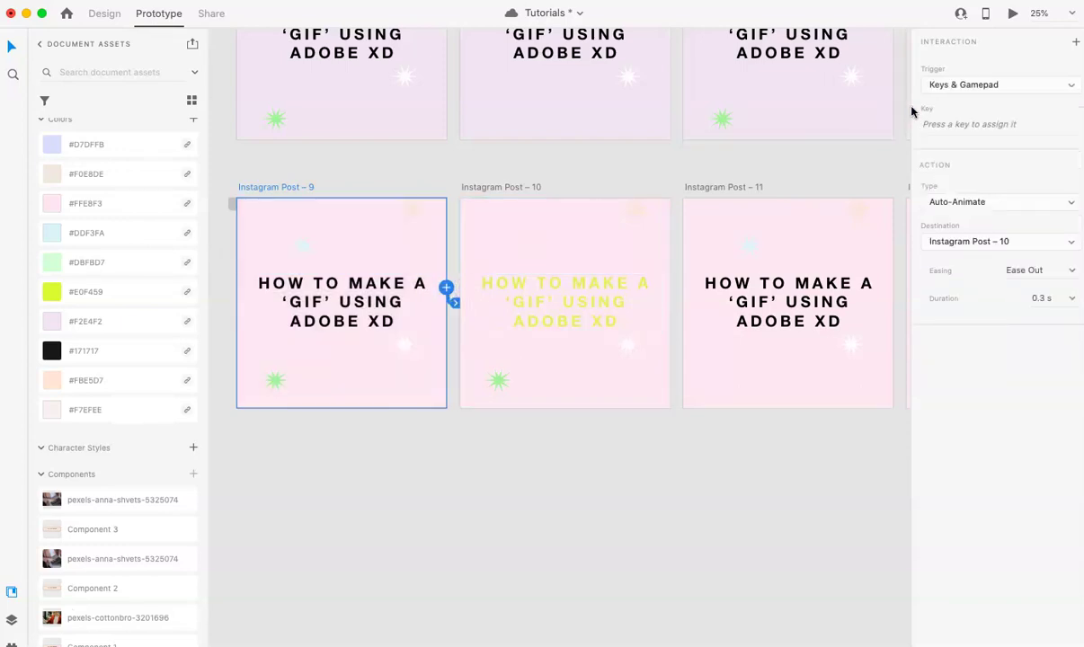
left_click(945, 85)
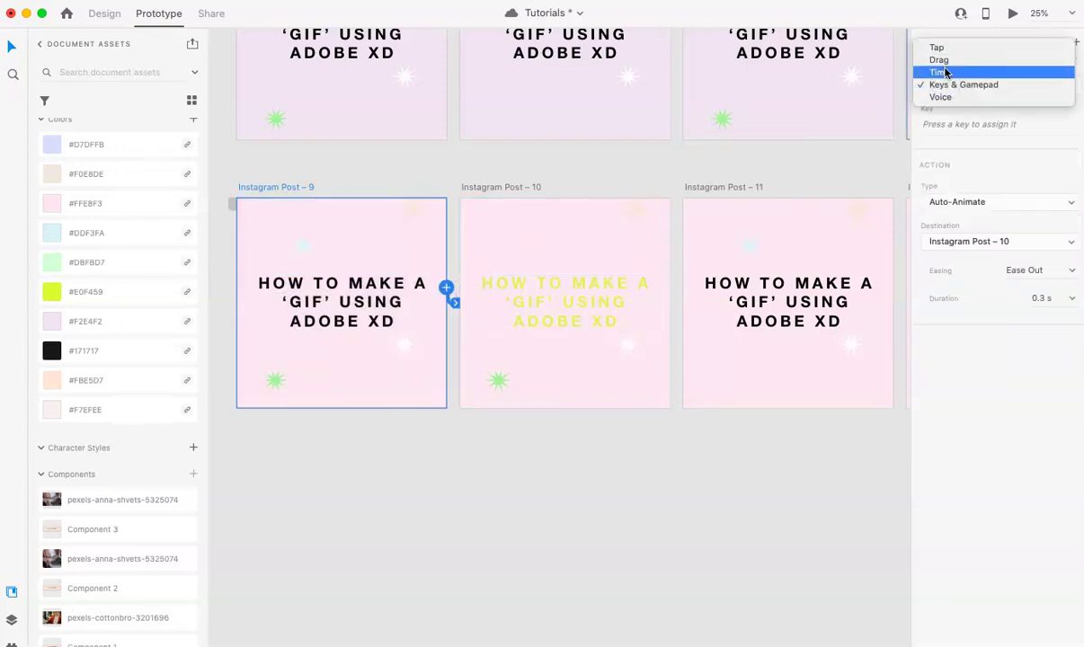
left_click(944, 70)
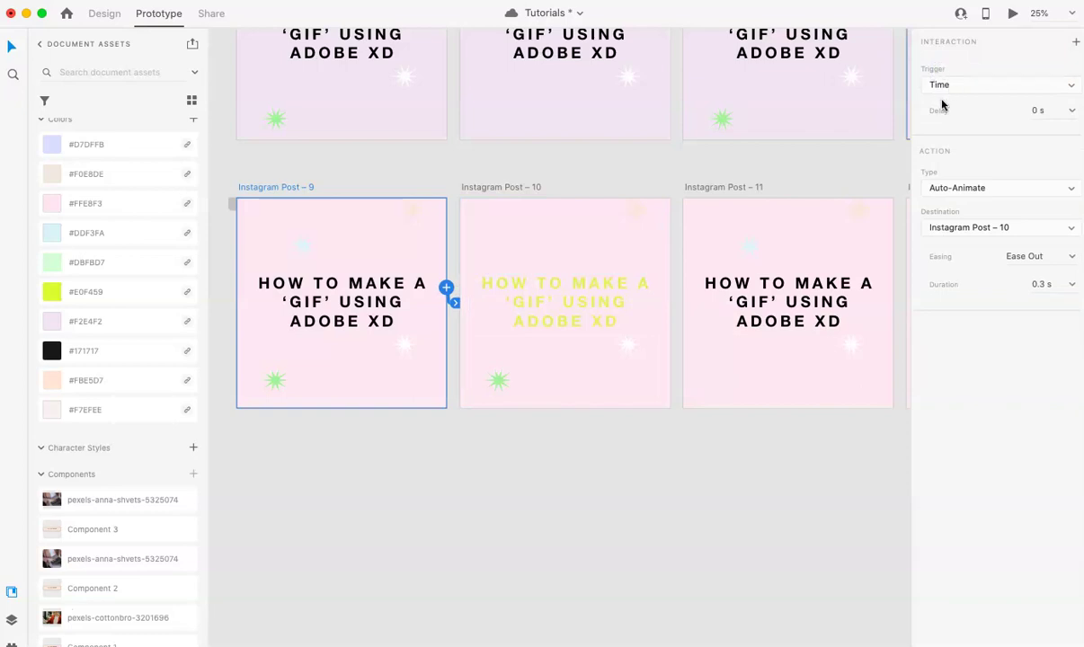
left_click(1070, 110)
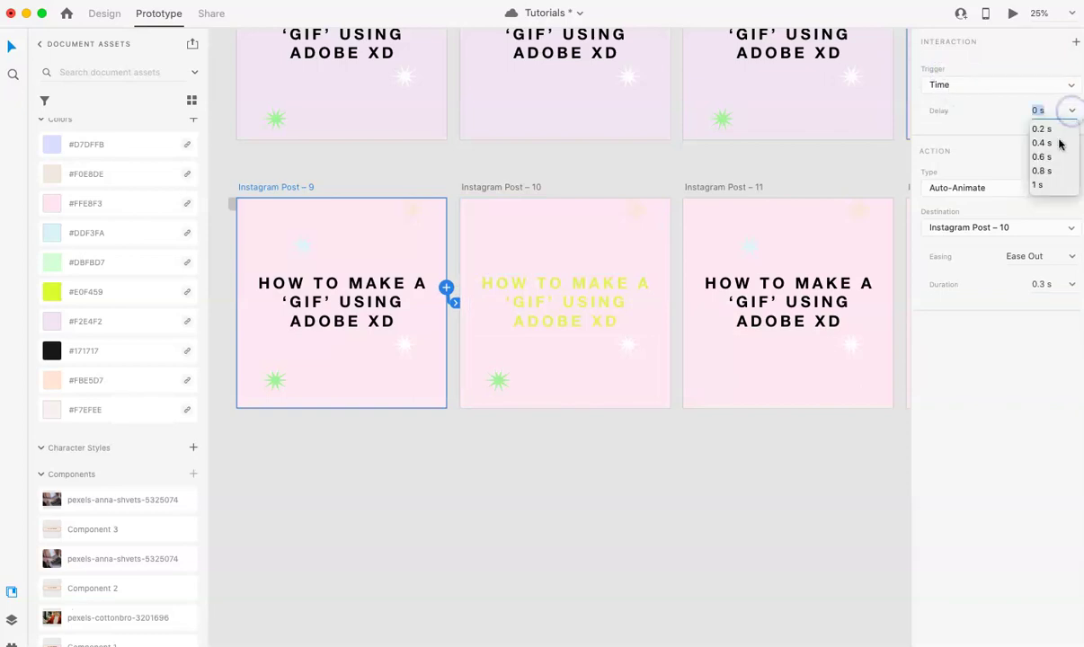
left_click(1052, 144)
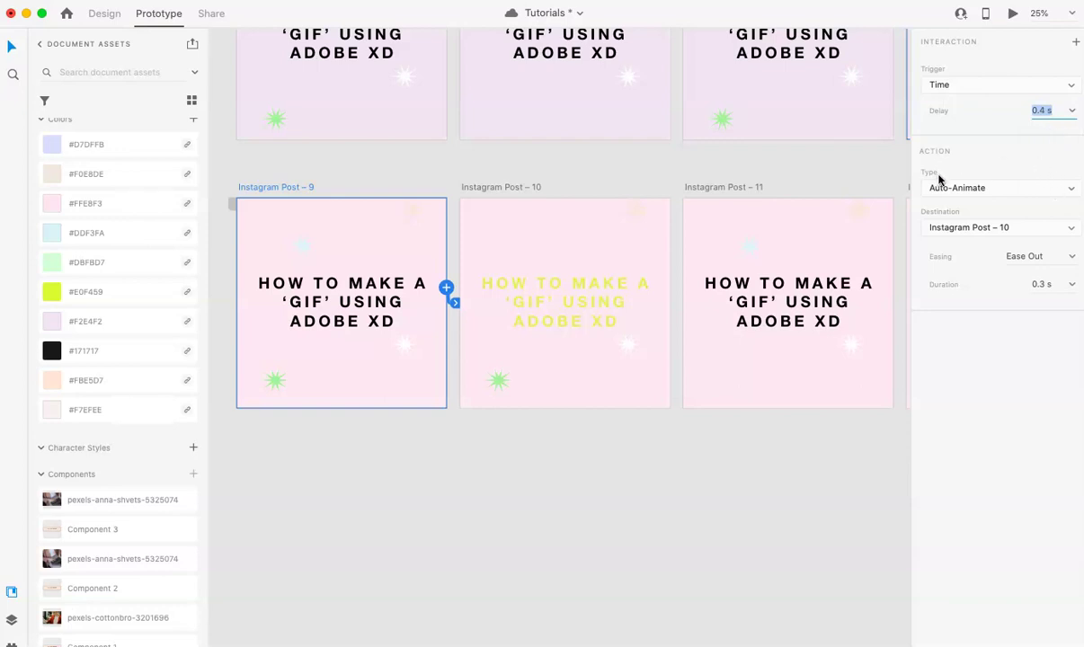
left_click(959, 188)
left_click(958, 188)
left_click(704, 478)
- Wire Post 10 to 11, Post 11 to 12, and Post 12 back to Post 9
scroll(629, 441, "right", 2)
left_click(408, 185)
scroll(431, 214, "right", 2)
left_click_drag(570, 269, 585, 275)
scroll(584, 274, "right", 2)
scroll(522, 297, "right", 2)
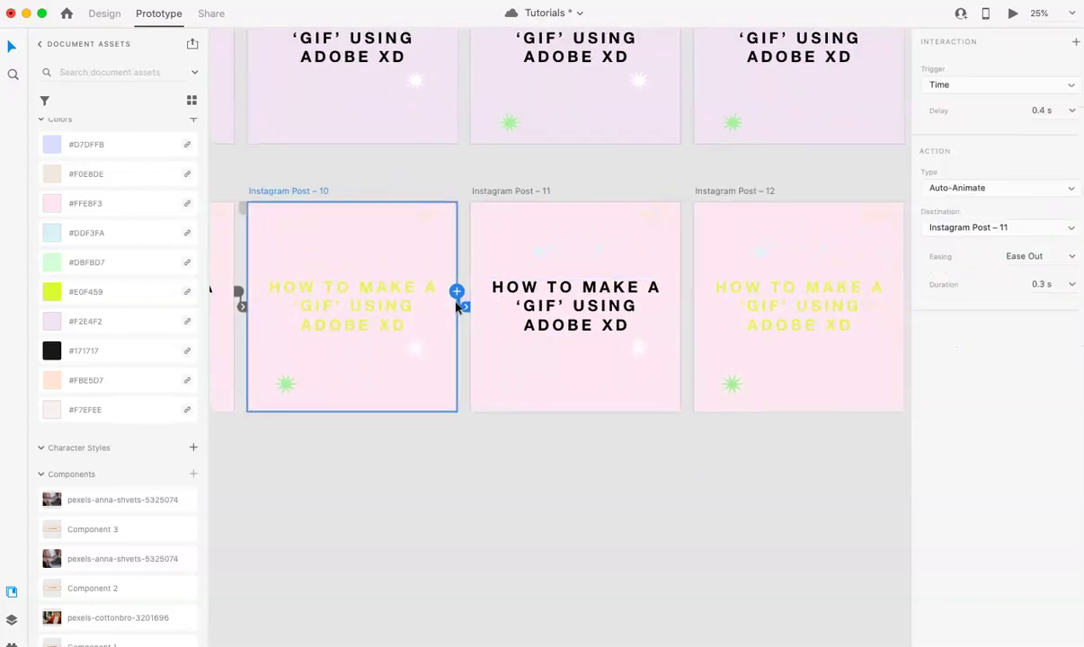
scroll(445, 294, "right", 2)
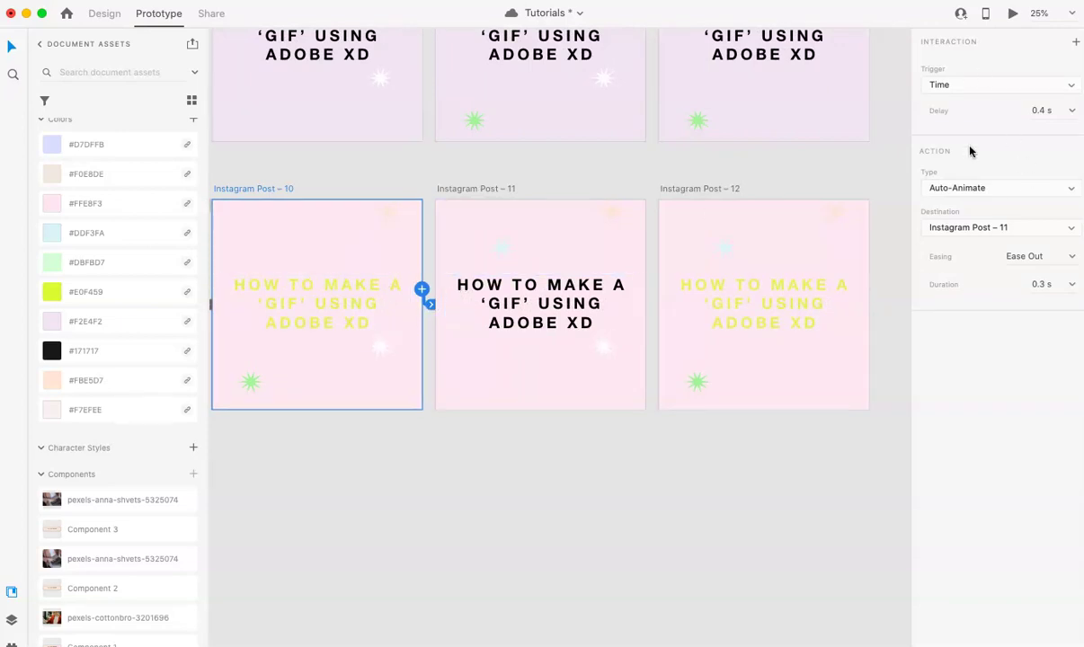
left_click(468, 193)
left_click_drag(644, 289, 672, 293)
scroll(692, 286, "down", 3)
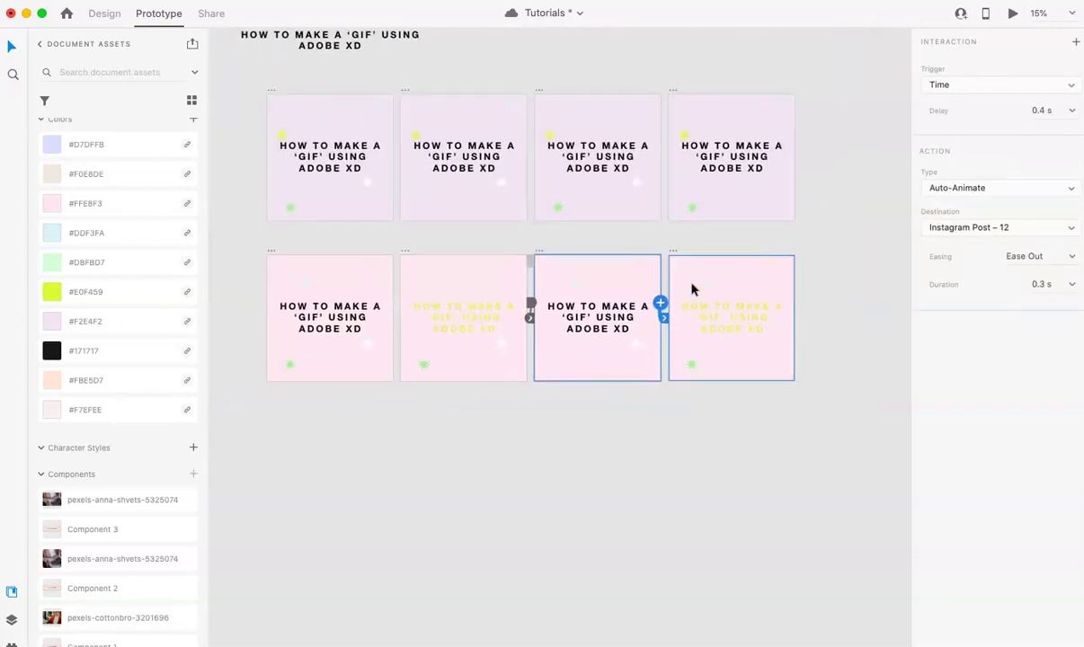
left_click(684, 257)
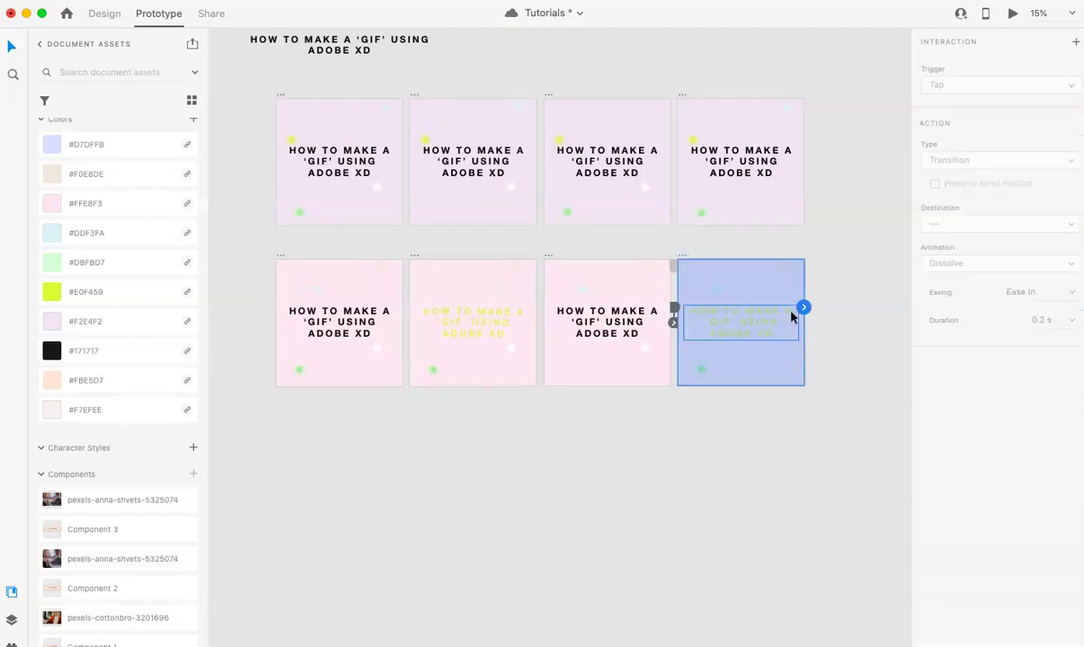
left_click_drag(803, 309, 365, 295)
left_click(279, 254)
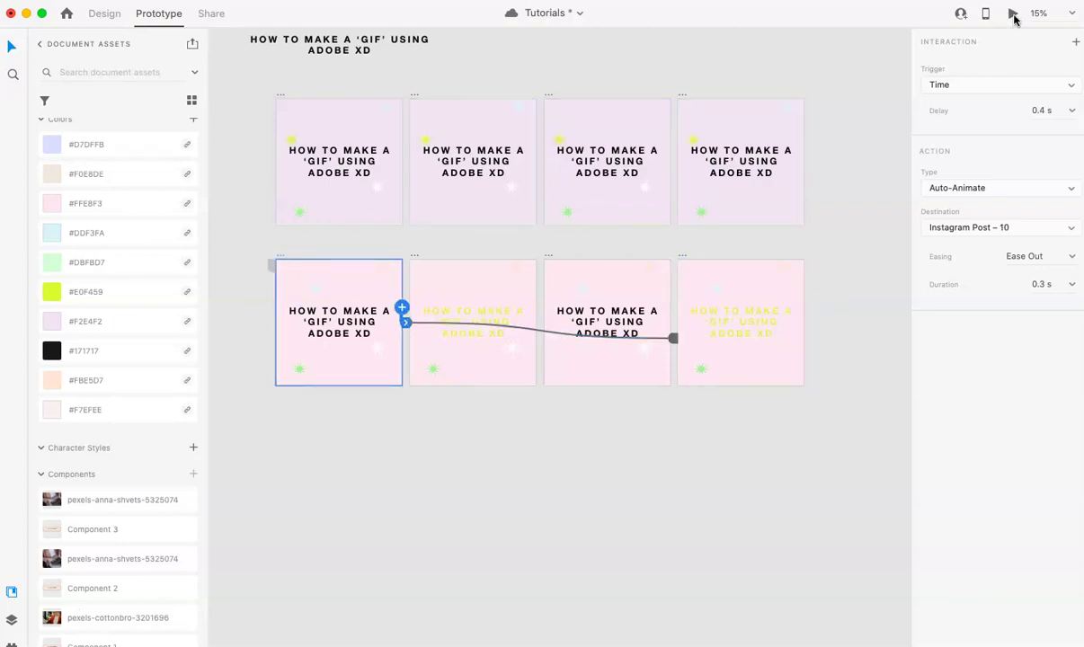
left_click(1012, 13)
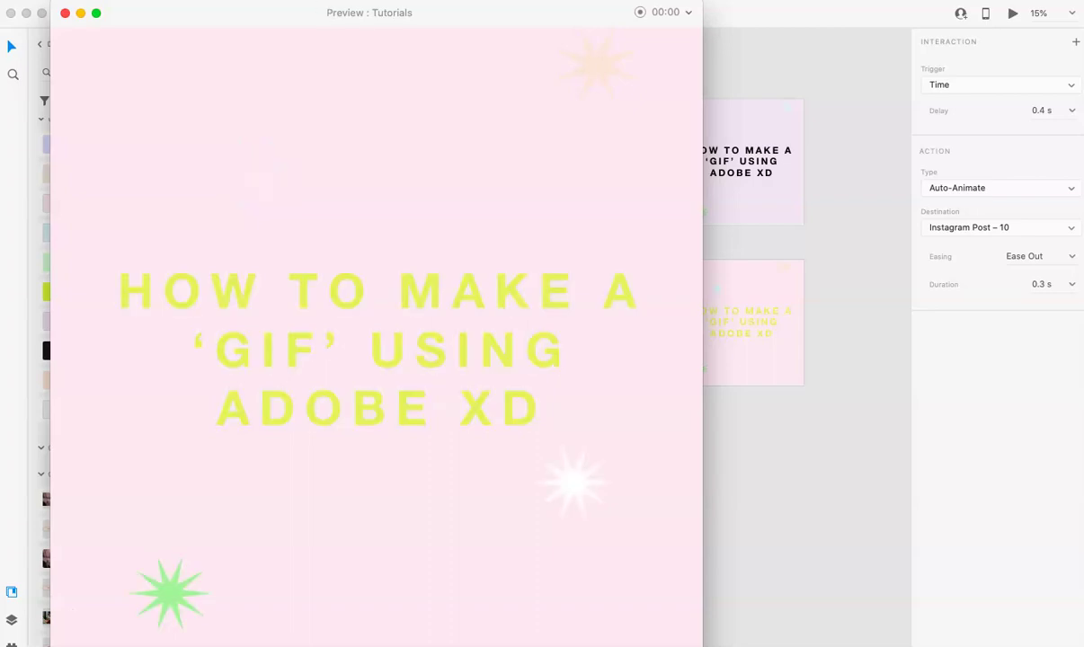
left_click_drag(260, 13, 370, 13)
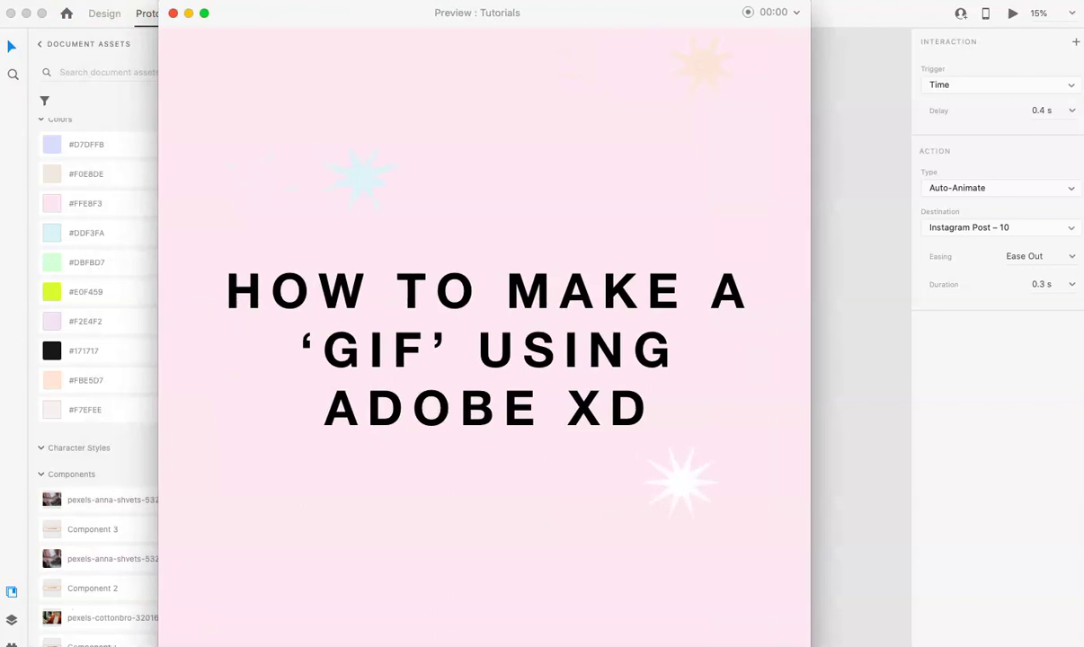
left_click(174, 12)
left_click(244, 250)
scroll(244, 253, "up", 5)
scroll(244, 254, "left", 5)
scroll(244, 252, "down", 2)
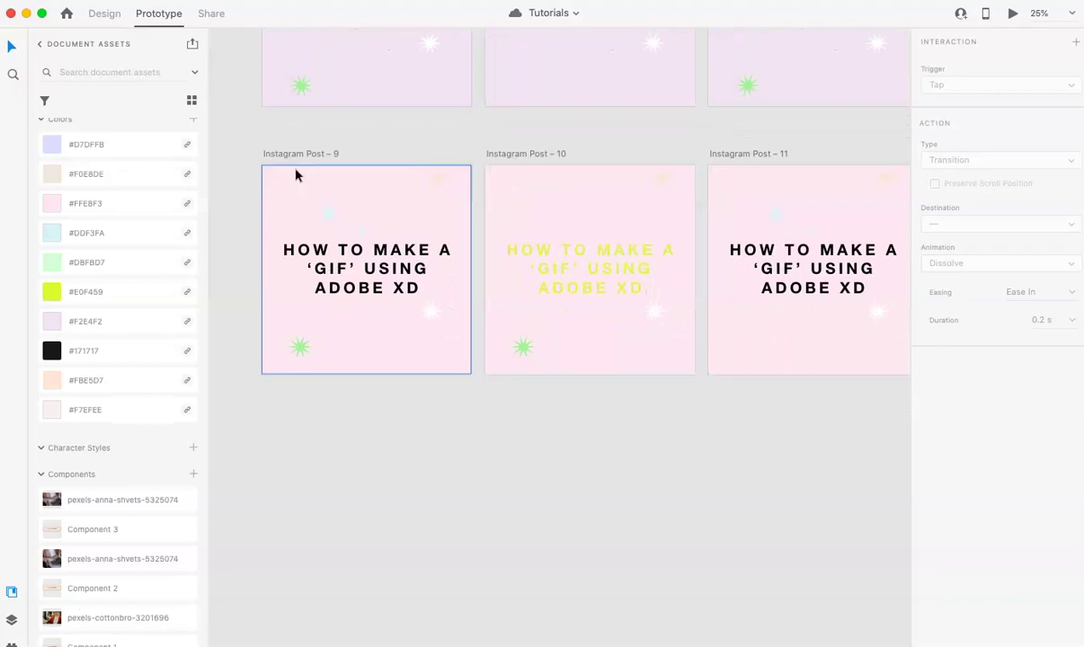
left_click(306, 155)
left_click(1011, 14)
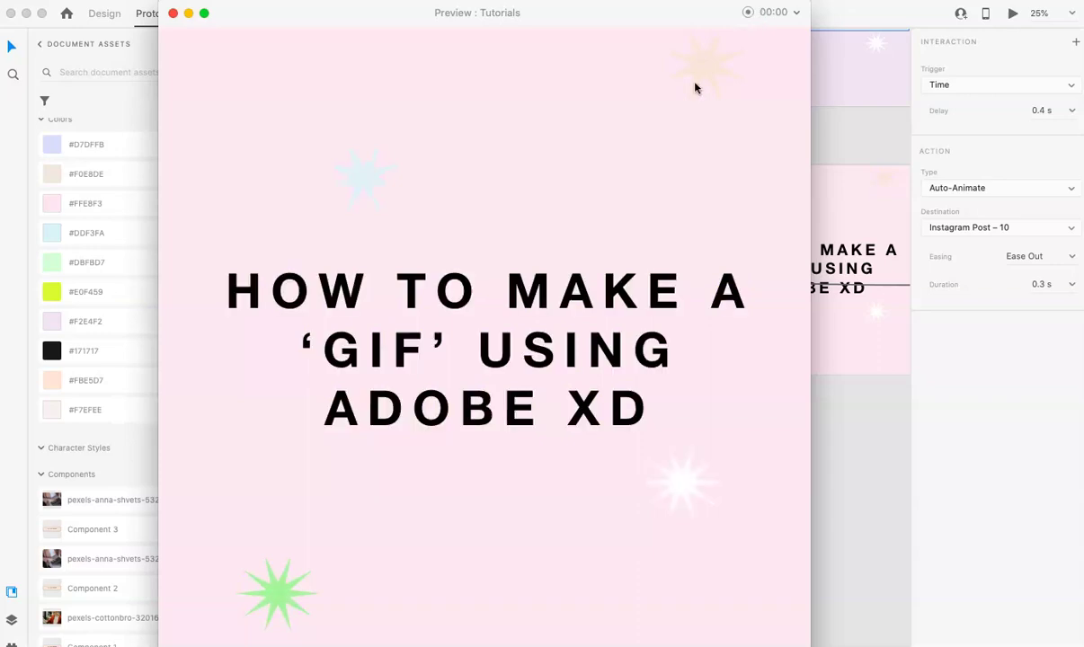
left_click(173, 12)
key("super+equal")
- Change Post 9's interaction trigger to Keys & Gamepad with key 1
scroll(468, 334, "left", 3)
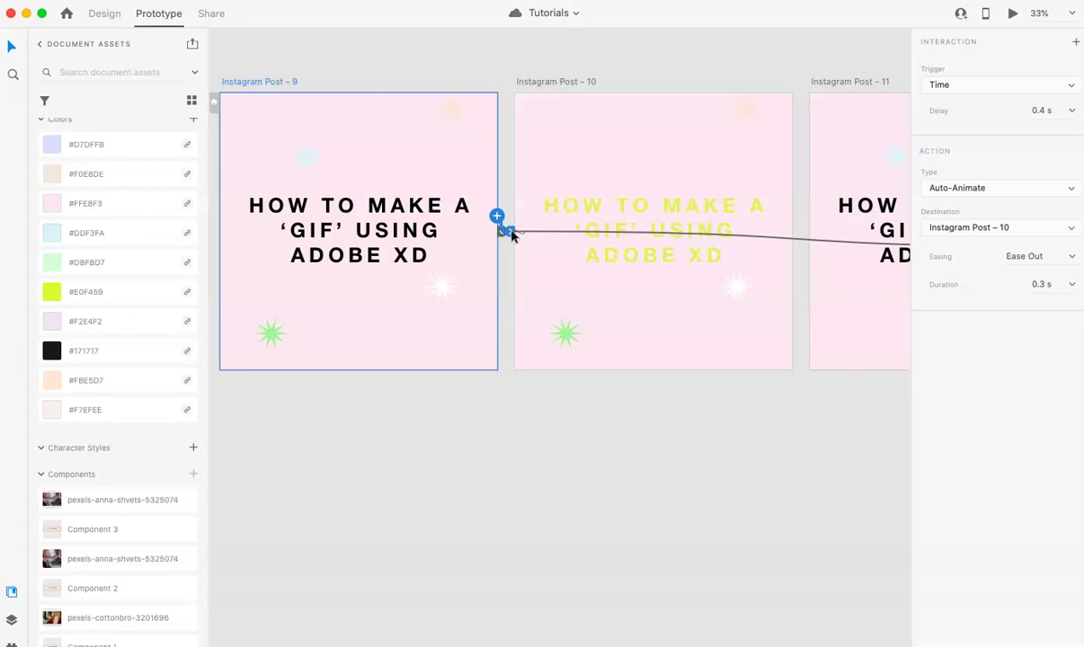
key("super+equal")
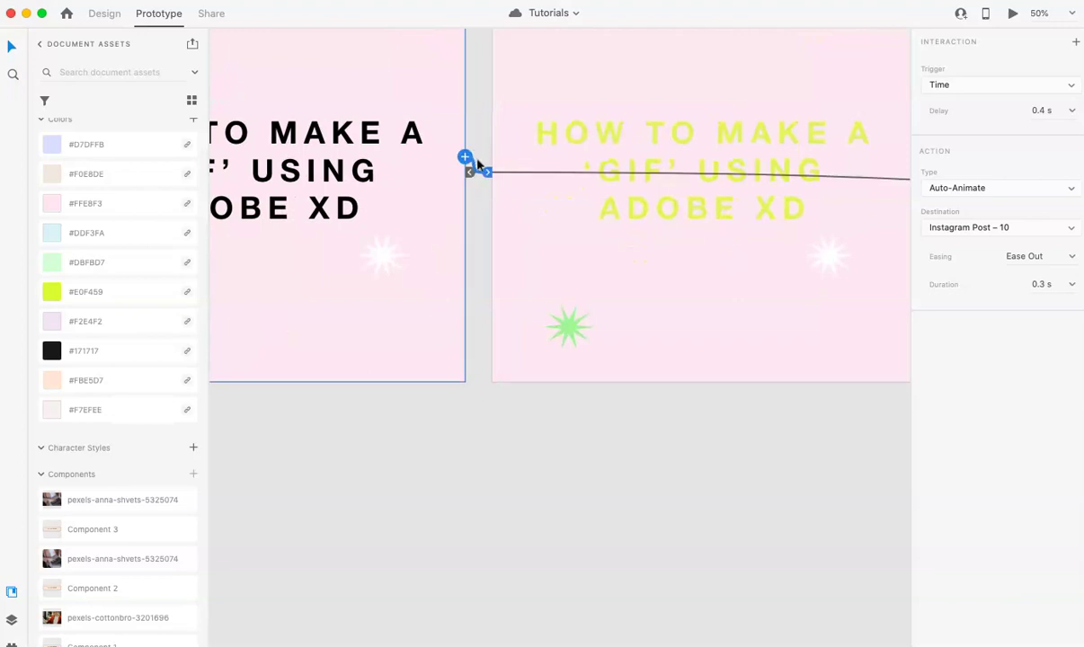
left_click(975, 85)
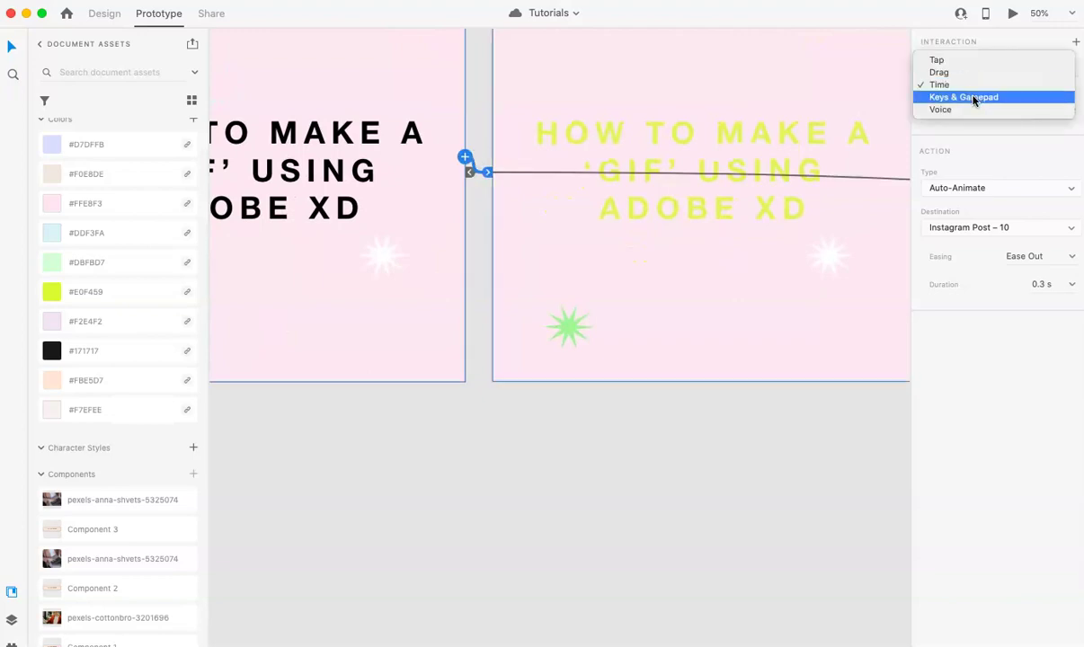
left_click(973, 97)
left_click(1017, 127)
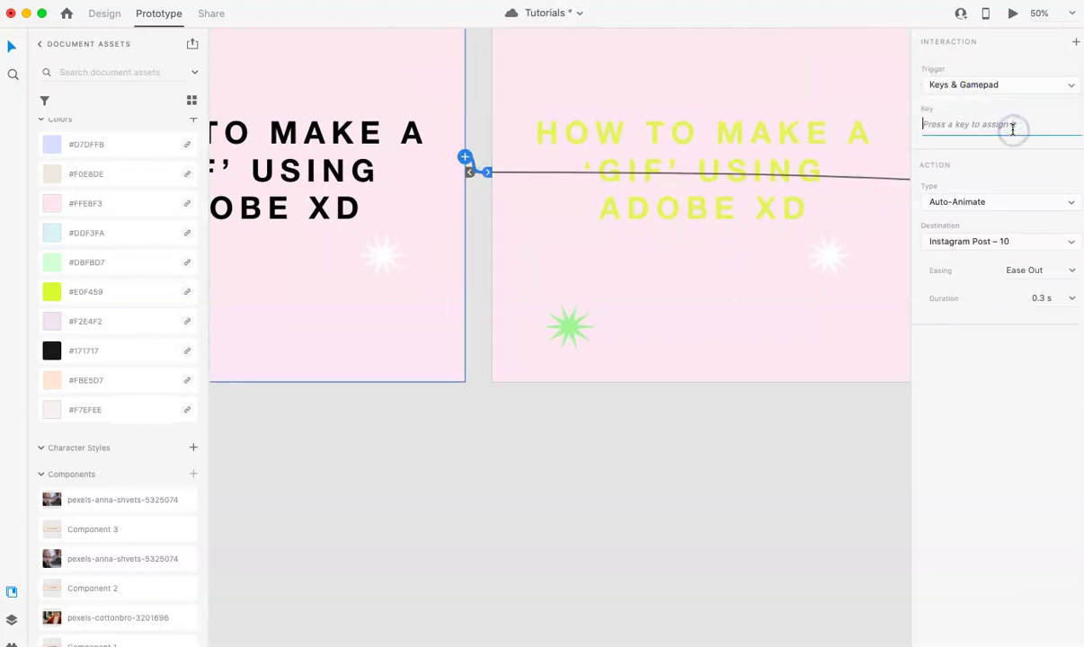
key("1")
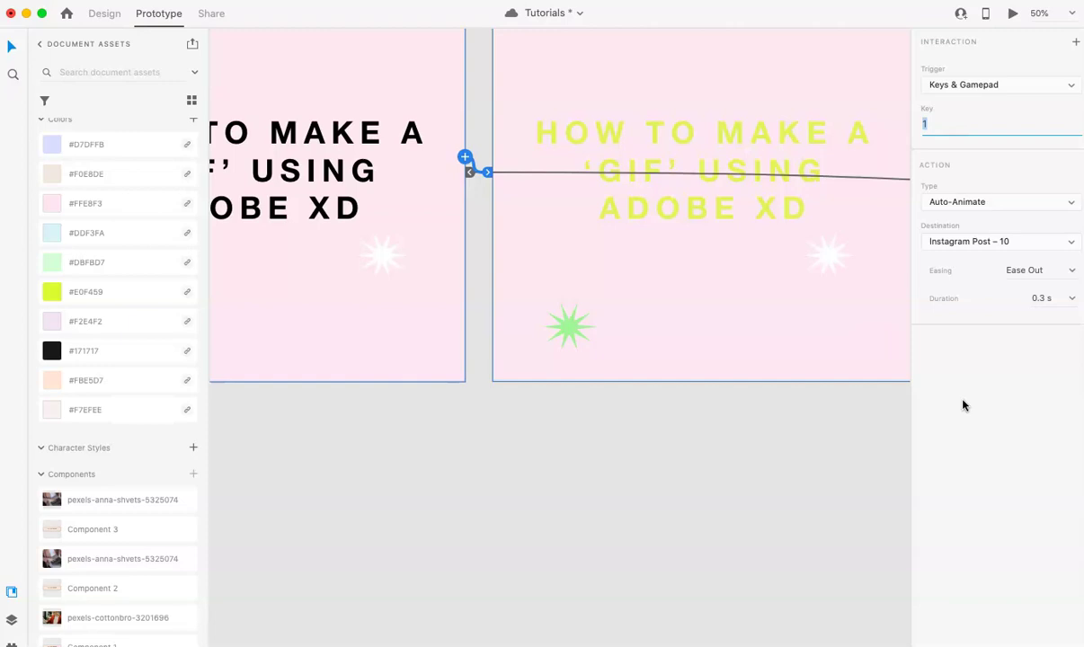
left_click(823, 432)
key("super+minus")
scroll(818, 436, "right", 2)
- Open Desktop Preview from Post 9 and record the prototype playing
left_click(303, 171)
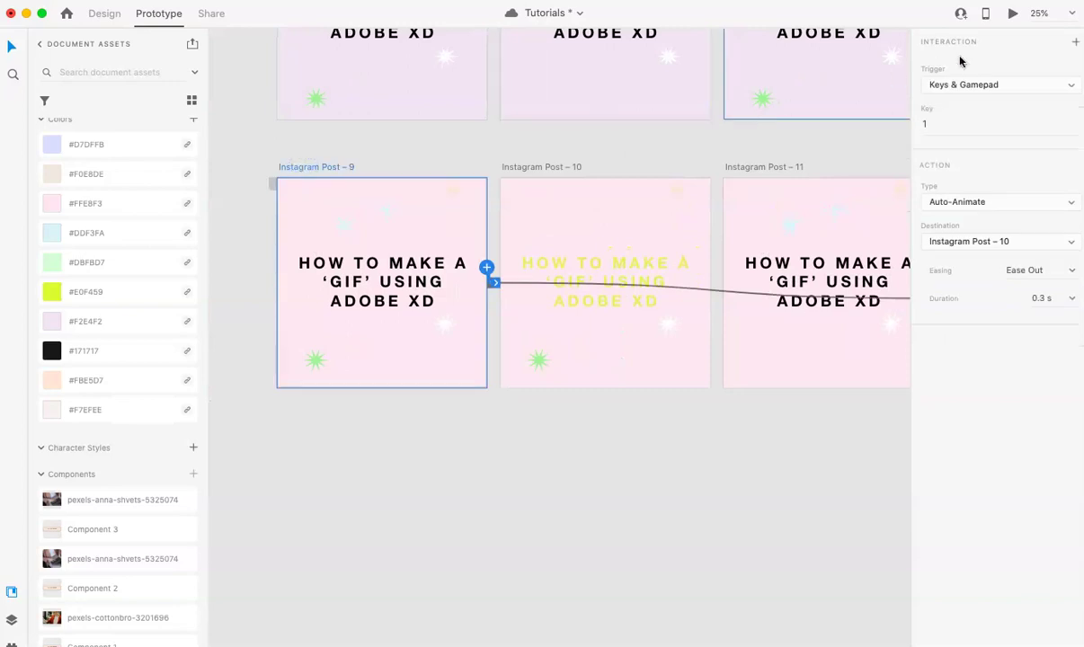
left_click(1011, 14)
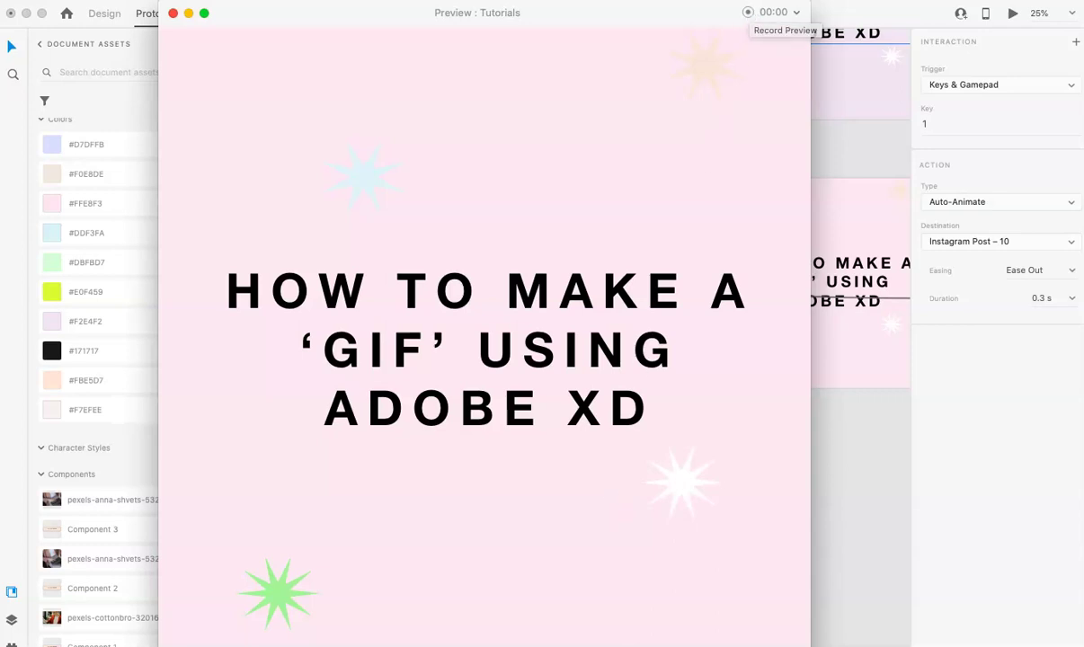
left_click(748, 12)
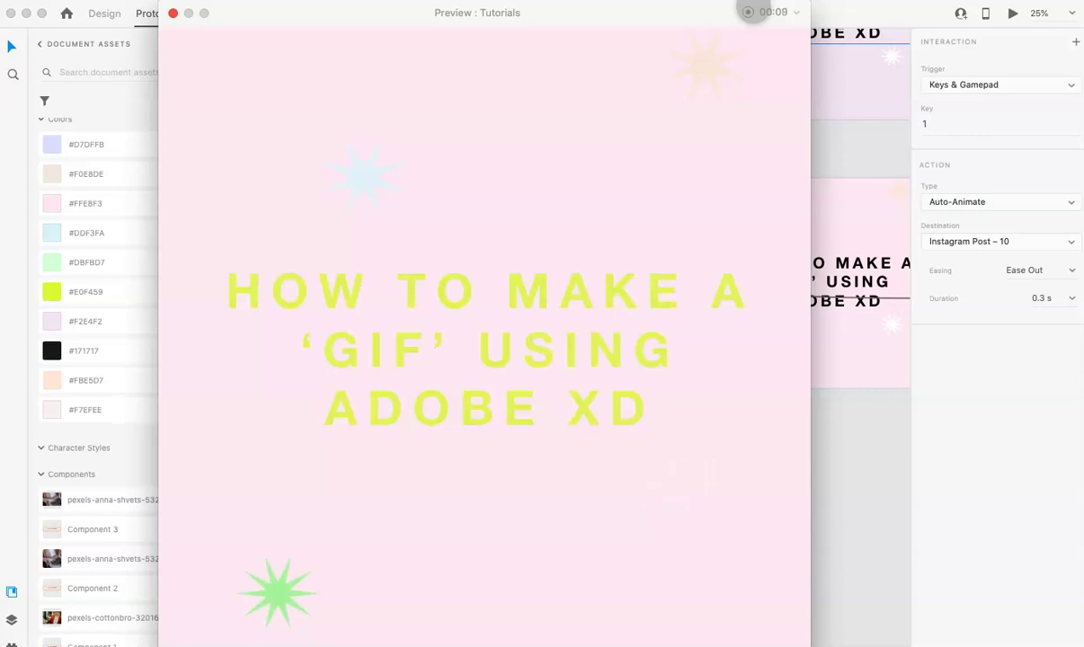
left_click(747, 12)
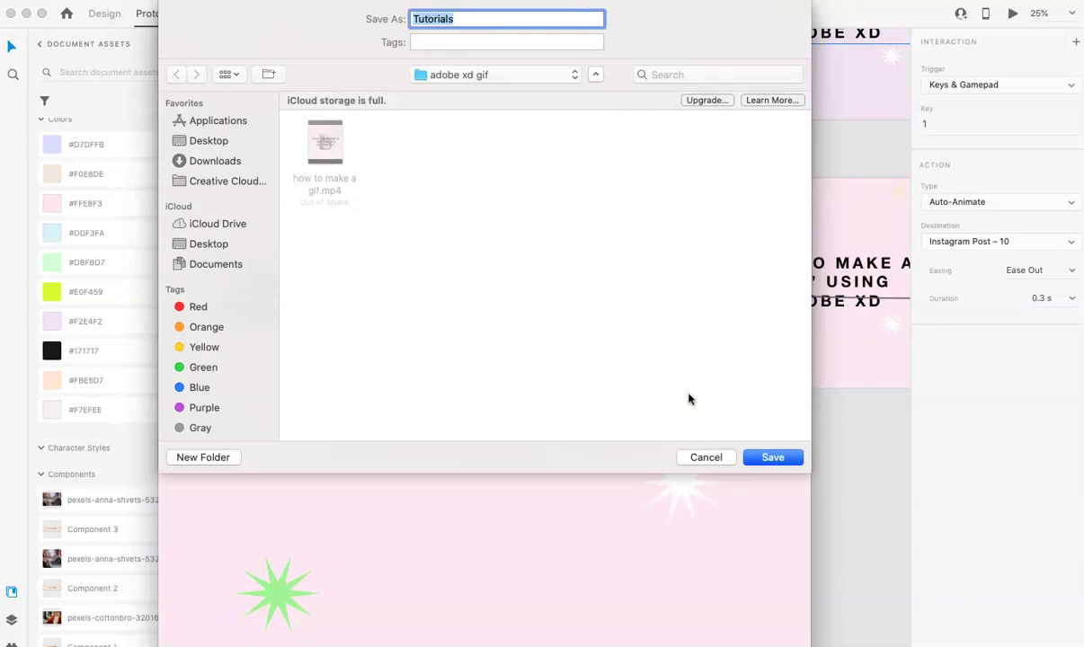
- Save the recording as the Tutorials video in the adobe xd gif folder and close Preview
left_click_drag(704, 458, 776, 462)
left_click(775, 458)
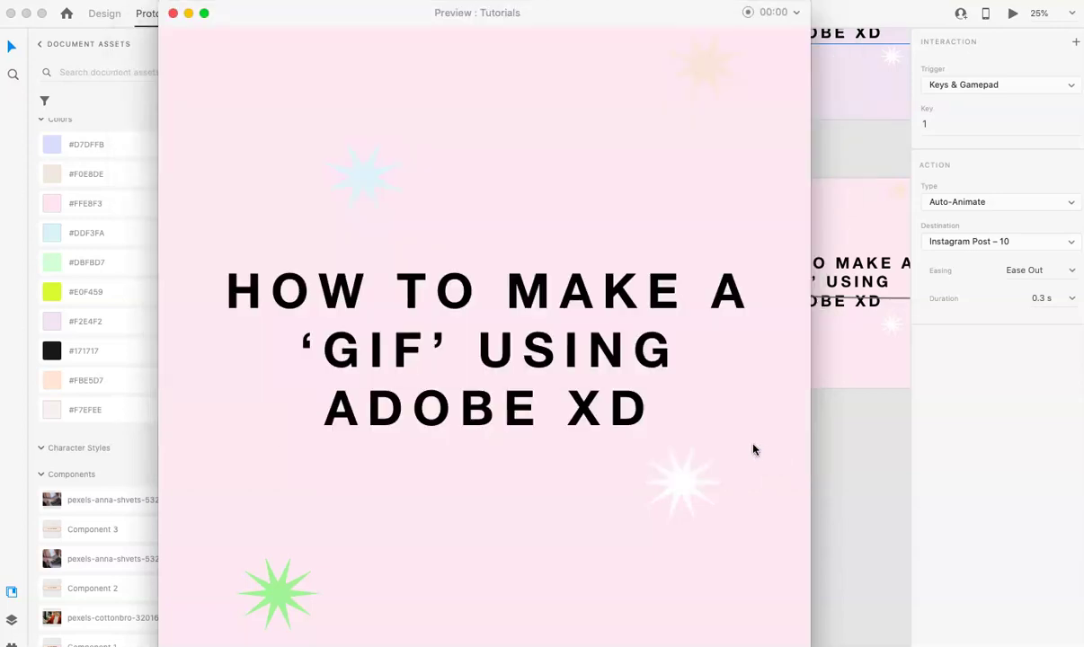
left_click(173, 14)
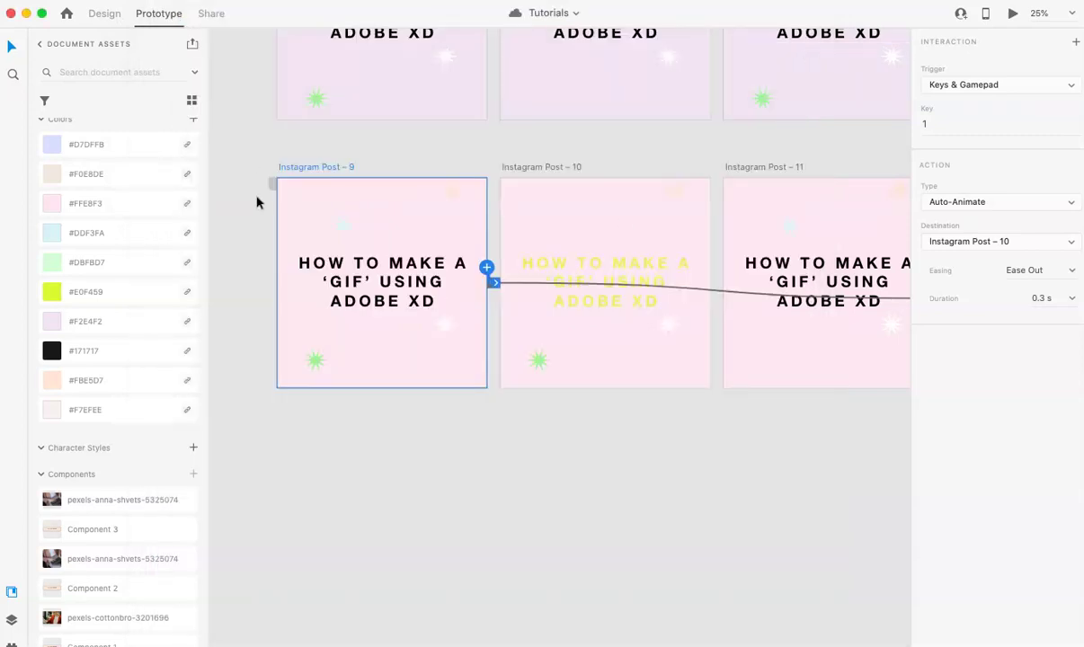
- Play Tutorials.mp4 in QuickTime Player, replay it, then pause and close the player
left_click(258, 198)
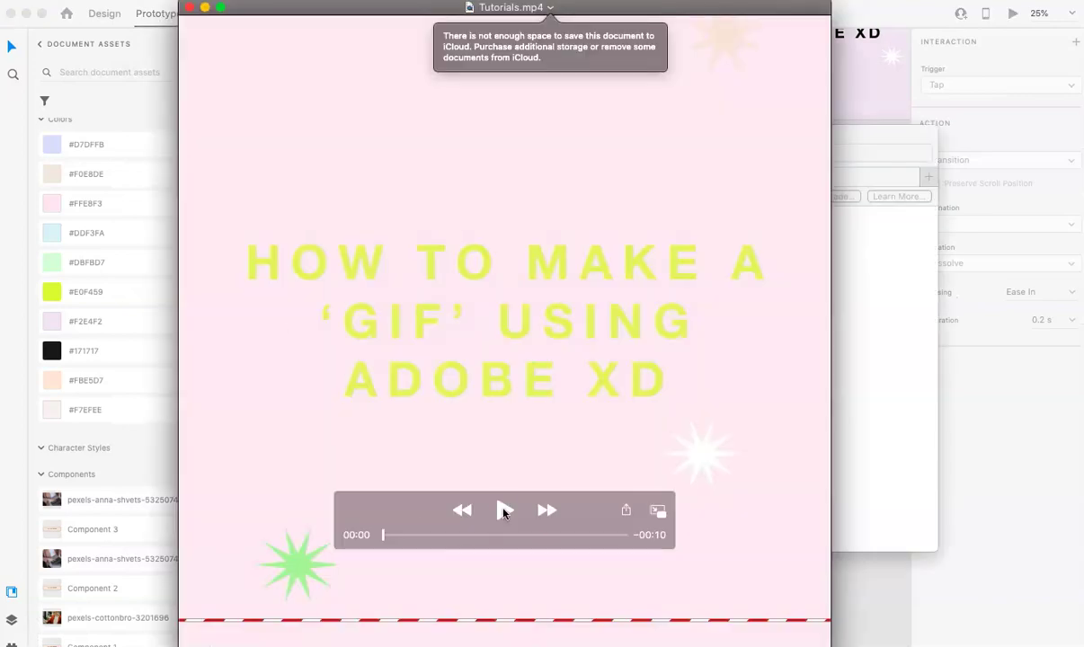
left_click(504, 511)
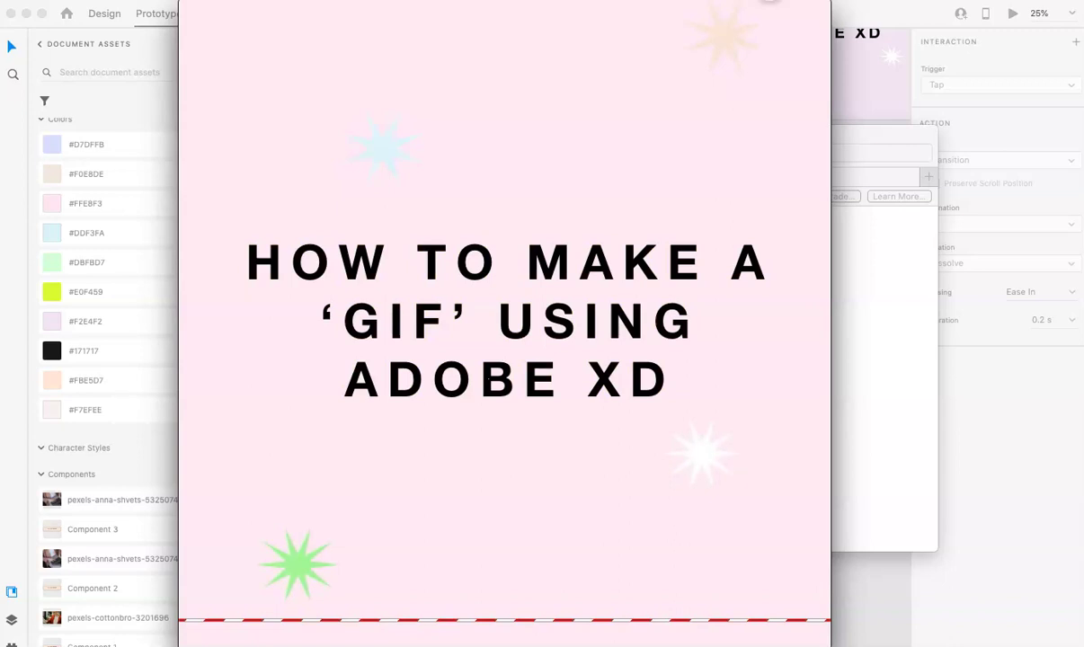
mouse_move(535, 409)
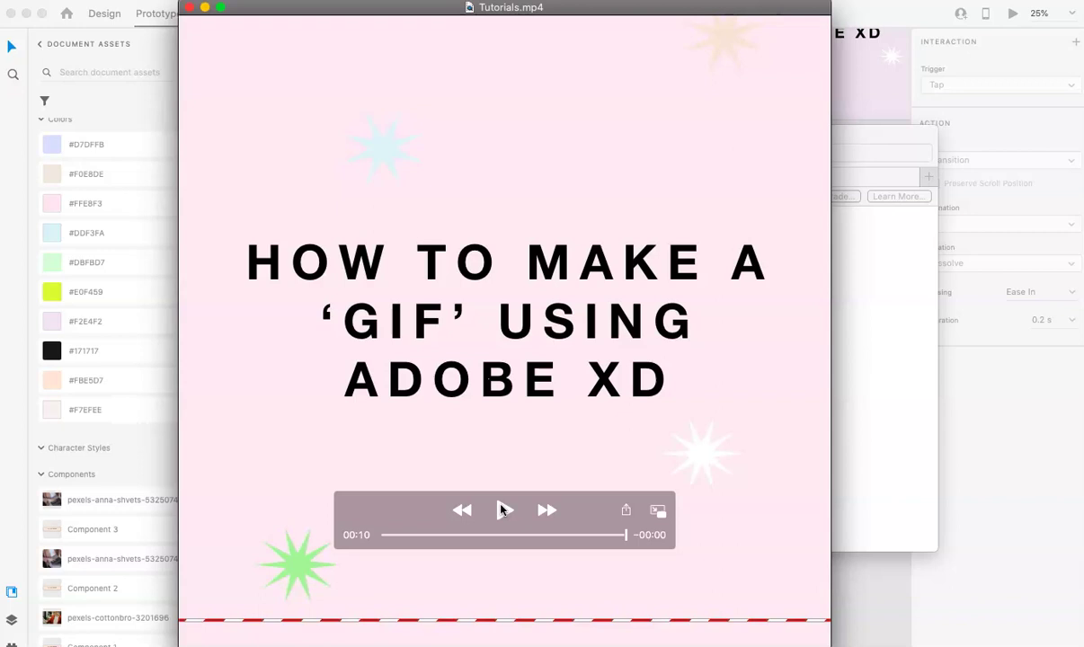
left_click(502, 510)
left_click(505, 510)
left_click(504, 510)
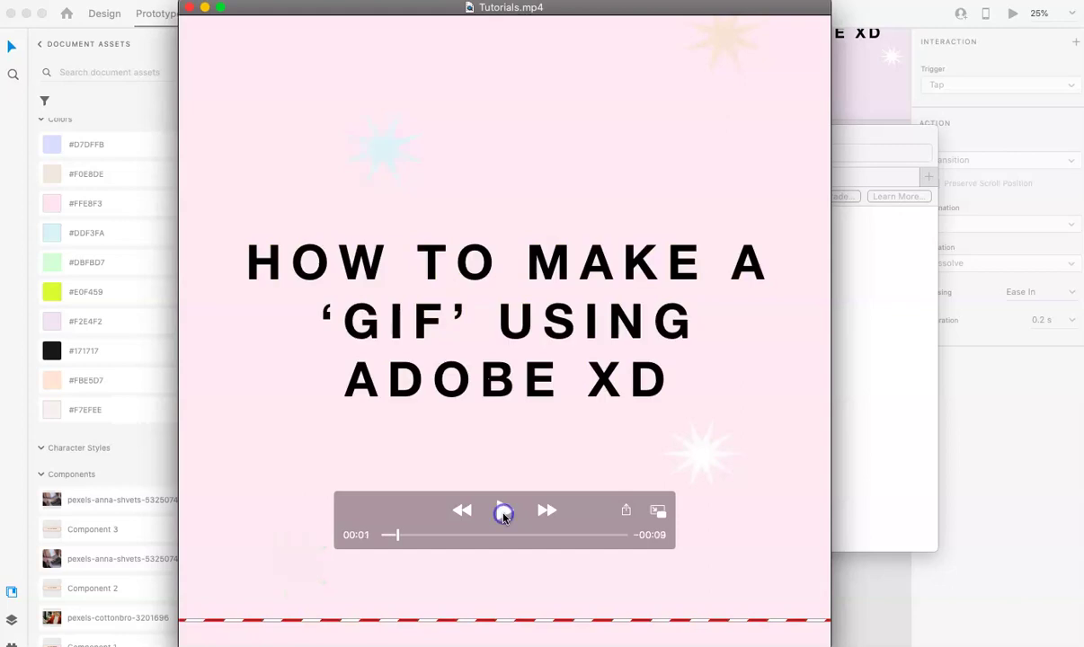
left_click(188, 8)
- Close the leftover Finder window and centre the 'HOW TO MAKE A GIF' title above the artboards
left_click(212, 132)
scroll(250, 170, "up", 5)
scroll(249, 169, "up", 2)
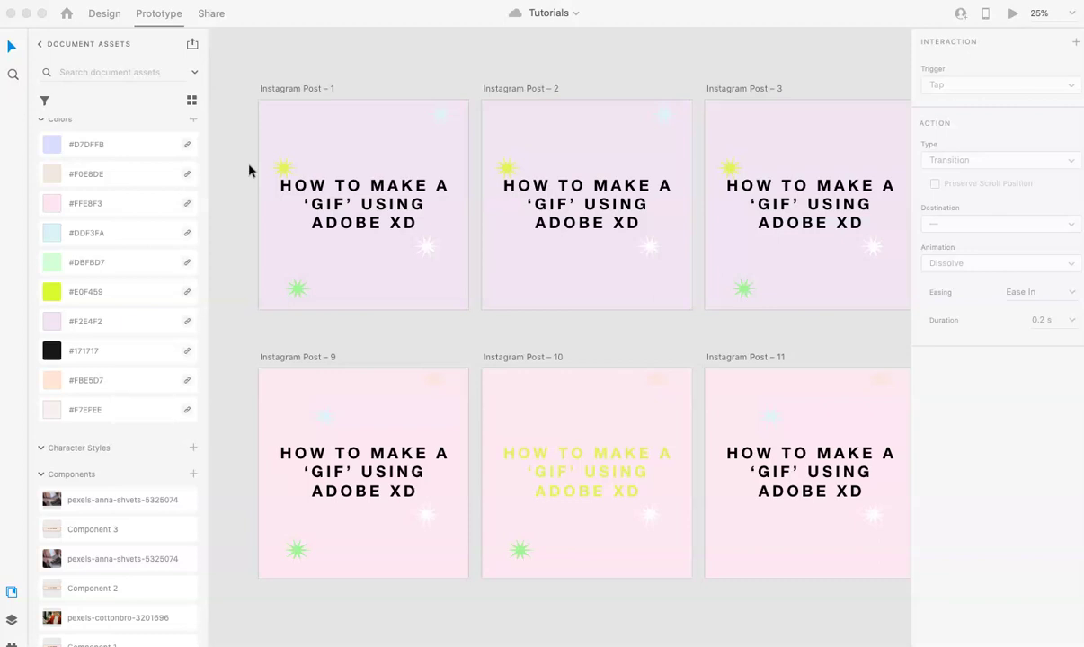
scroll(250, 173, "up", 2)
left_click(250, 173)
scroll(250, 173, "down", 5)
left_click_drag(351, 162, 551, 159)
- Return to Design mode and save the Tutorials document with Cmd+S
left_click(104, 13)
left_click(333, 117)
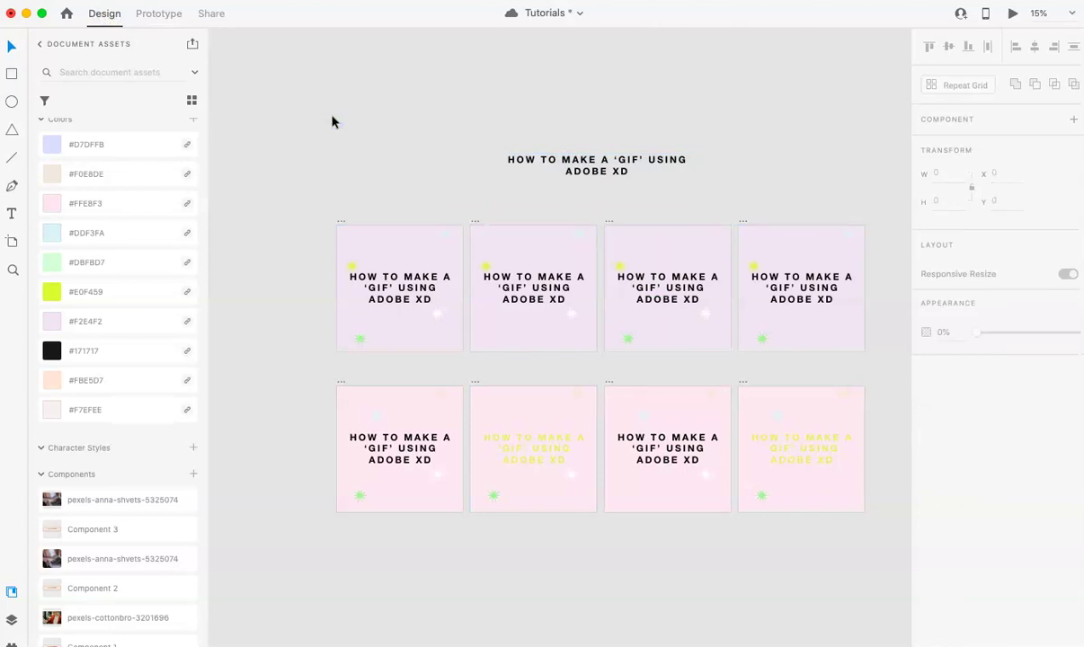
scroll(333, 123, "right", 2)
scroll(332, 123, "down", 1)
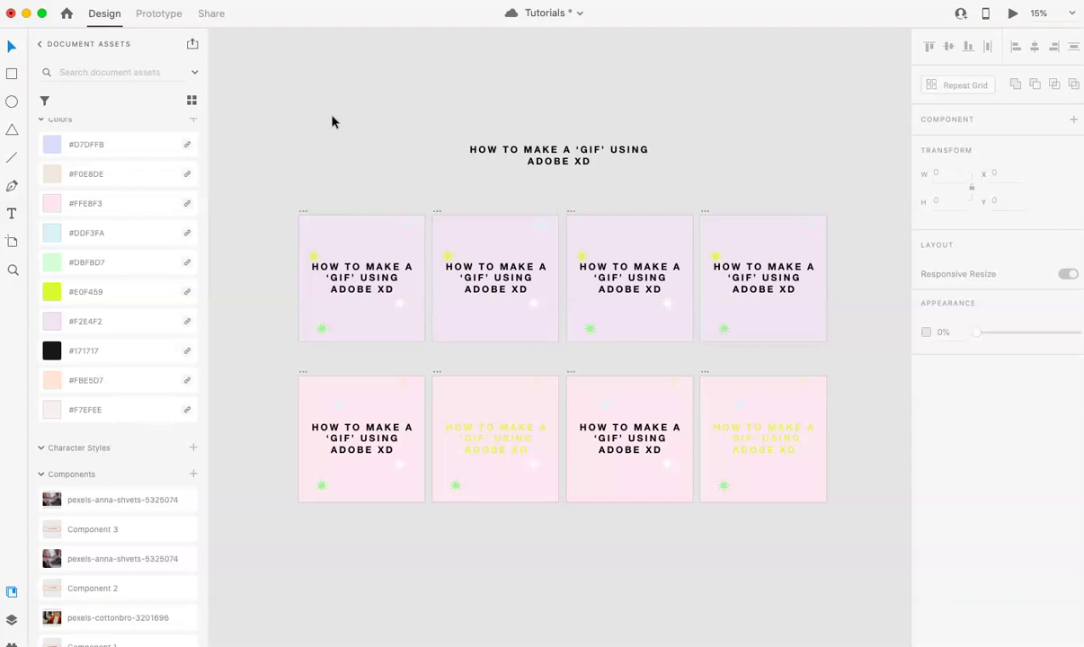
key("cmd+s")
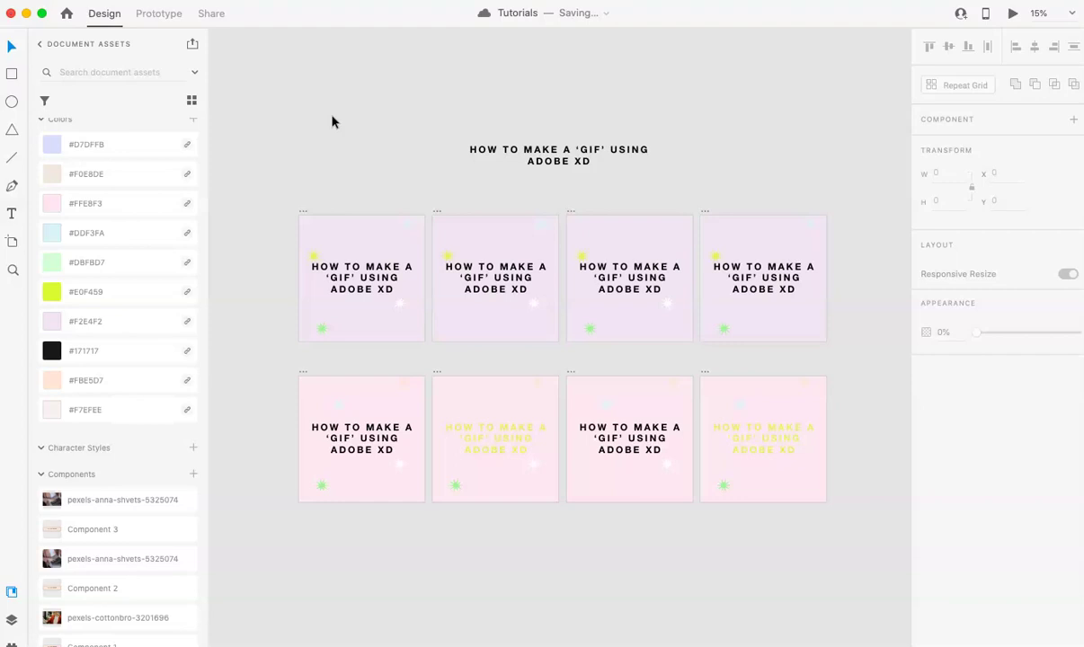